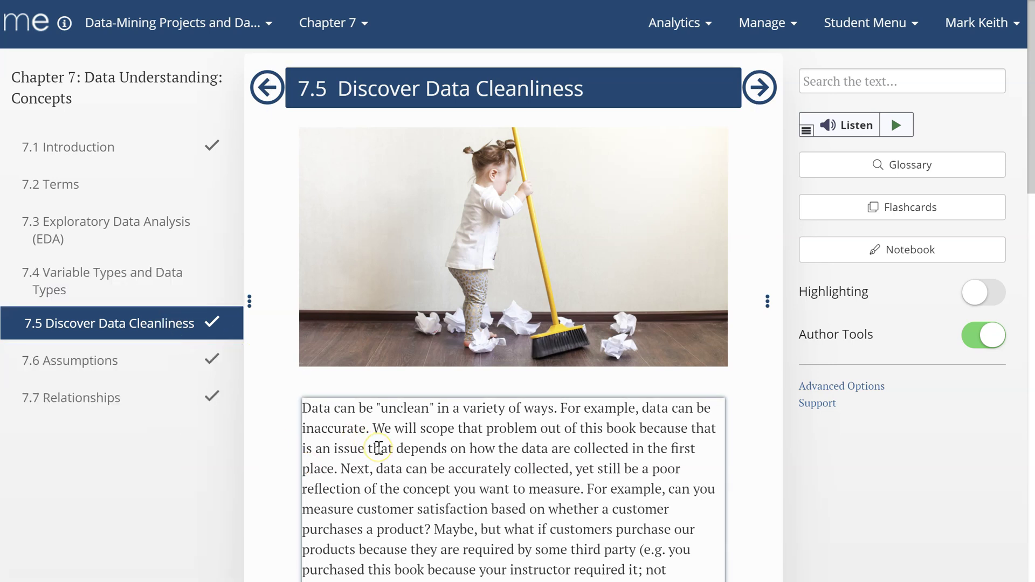
# - Scroll past the opening image and introduction to the paragraph on three types of uncleanliness
pyautogui.scroll(-1, 379, 448)
pyautogui.scroll(1, 379, 448)
pyautogui.scroll(-1, 379, 447)
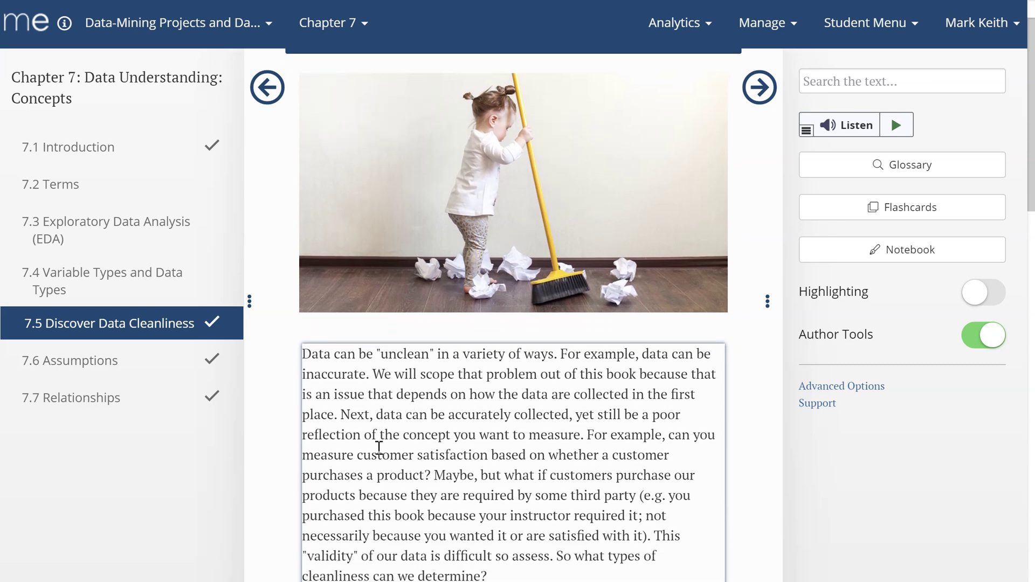
pyautogui.scroll(-1, 379, 448)
pyautogui.scroll(-1, 379, 447)
pyautogui.scroll(2, 379, 447)
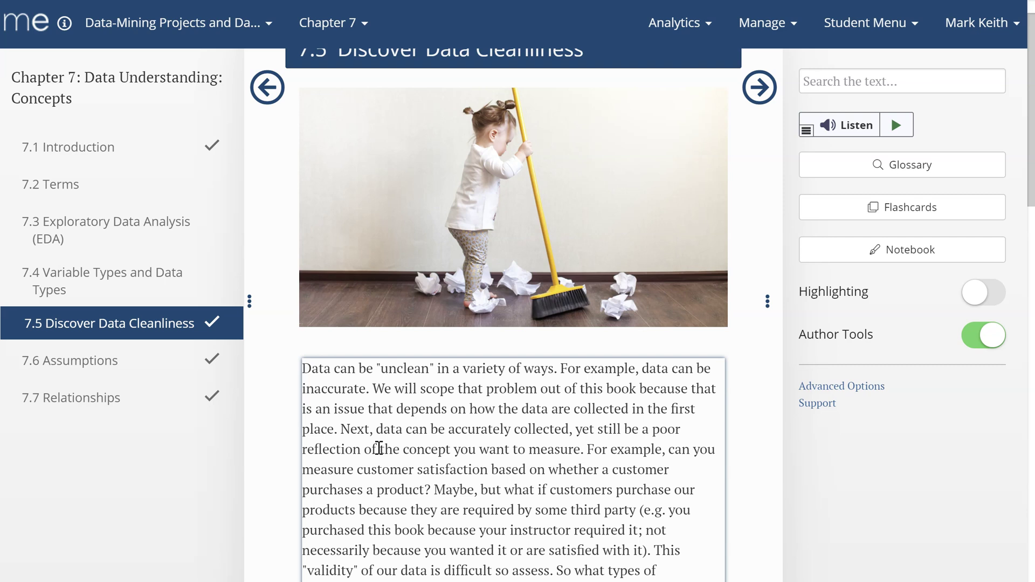
pyautogui.scroll(-3, 379, 448)
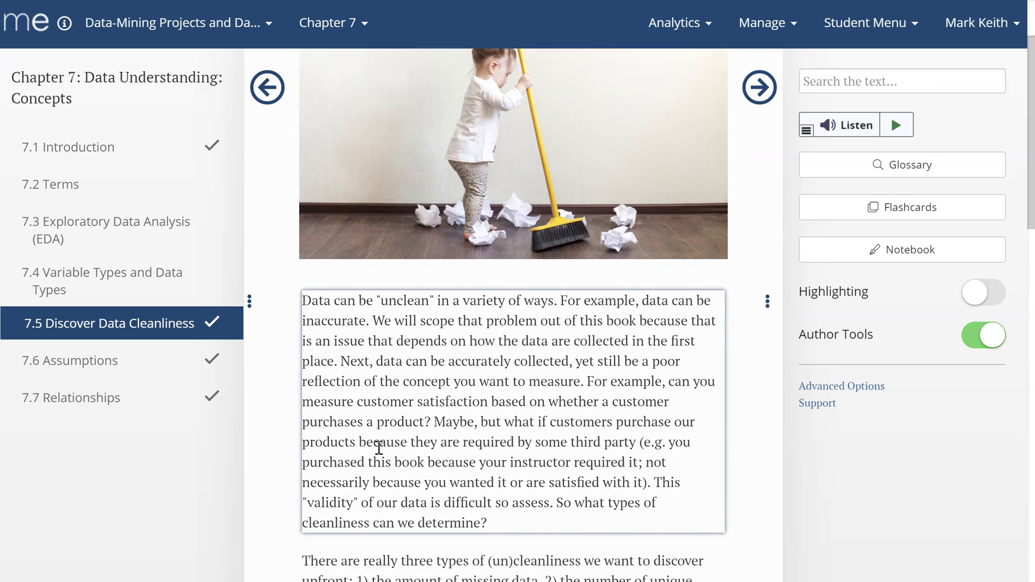
# - Highlight the uncleanliness and unique-values paragraphs while scrolling down to the bulleted measures list
pyautogui.scroll(-3, 379, 448)
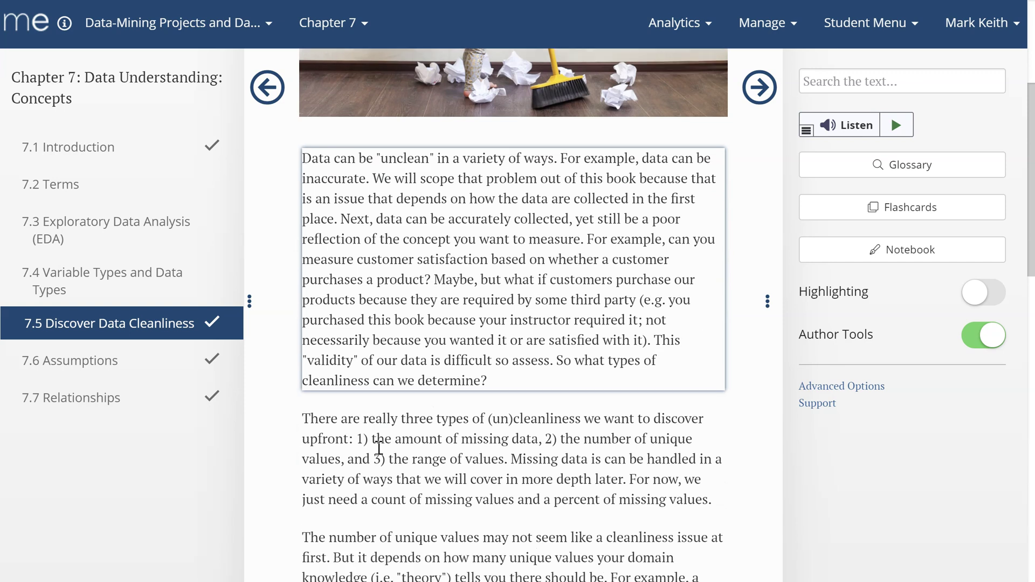
pyautogui.click(401, 286)
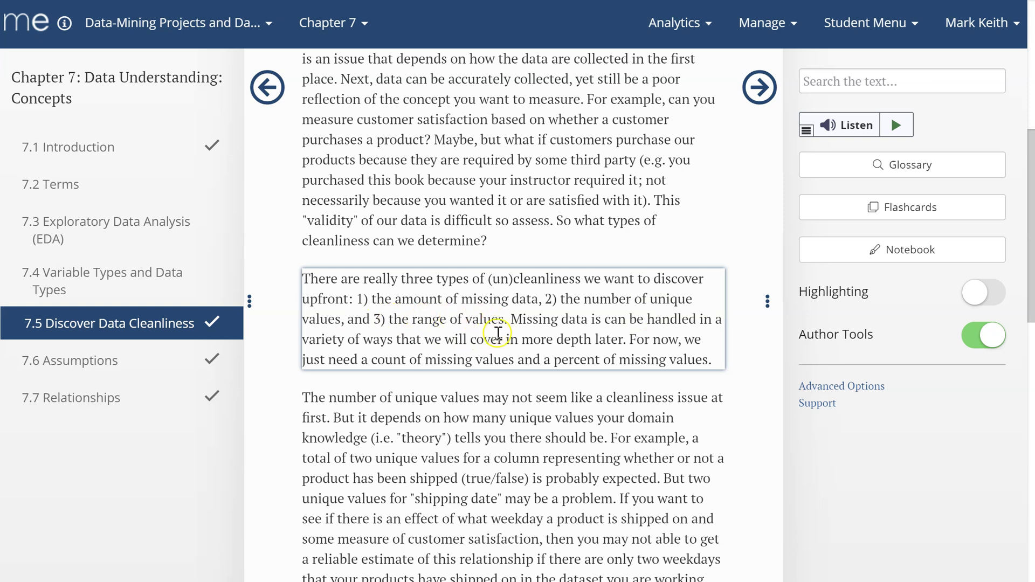
pyautogui.scroll(-1, 515, 355)
pyautogui.scroll(-3, 515, 356)
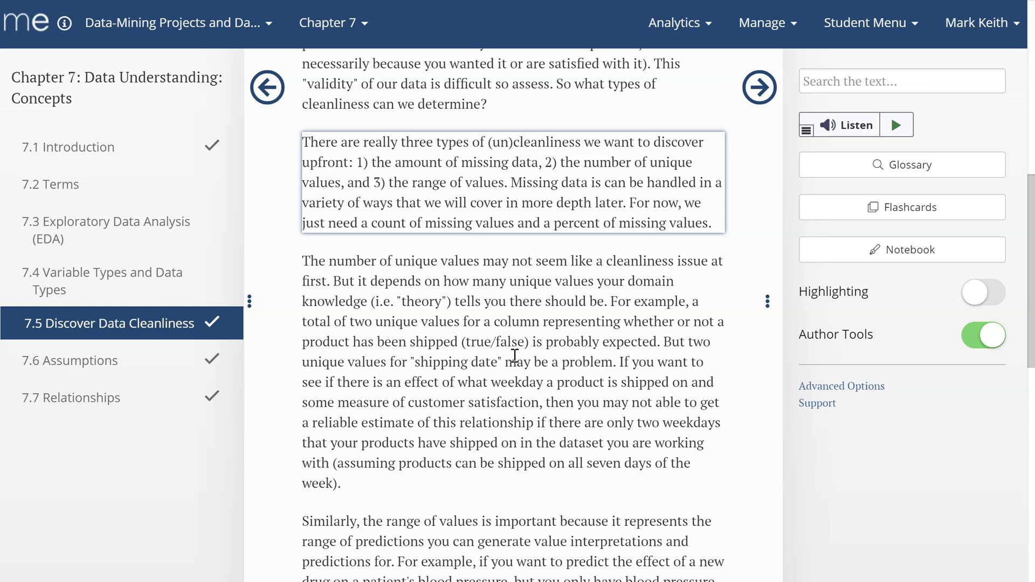
pyautogui.scroll(-3, 515, 356)
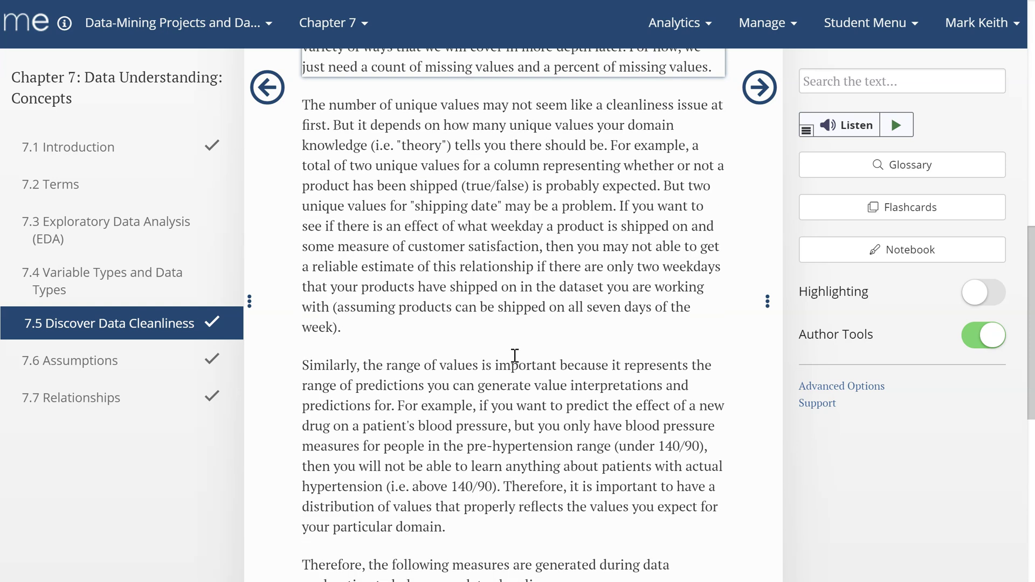
pyautogui.scroll(-1, 514, 356)
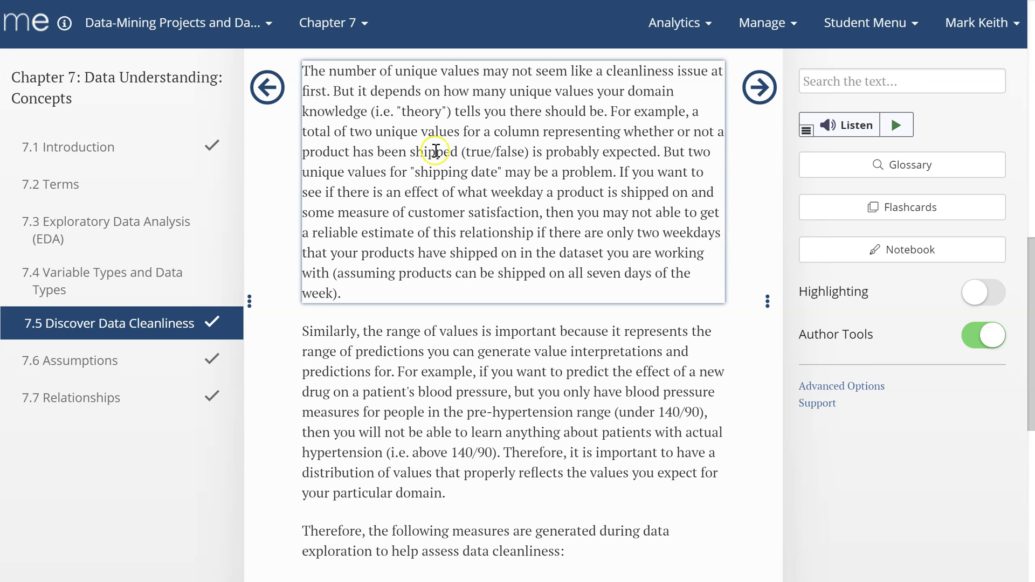
pyautogui.click(422, 73)
# - Scroll to the list's end and point out the Q1, Median, Q3 and Max definitions
pyautogui.scroll(-5, 456, 216)
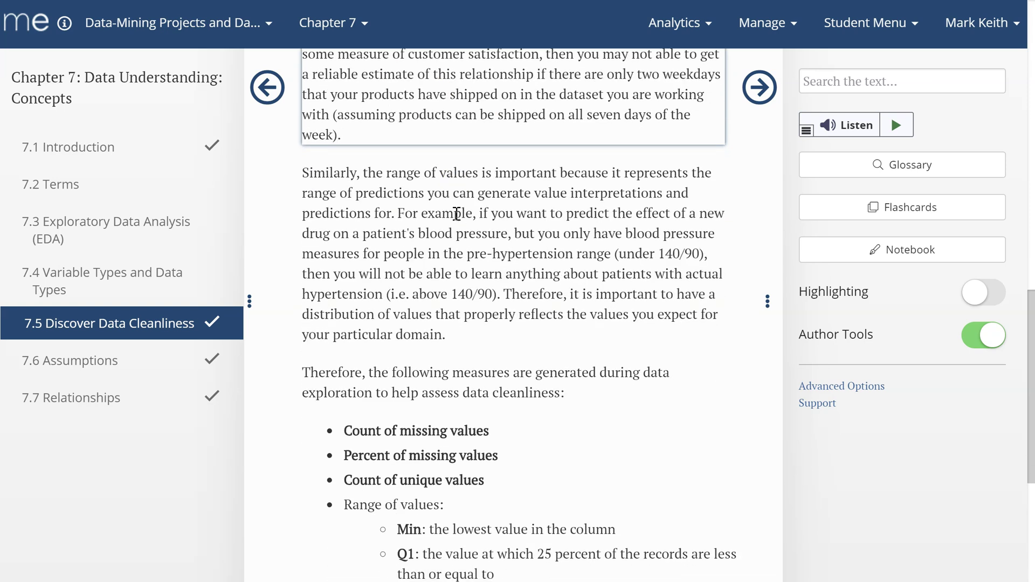
pyautogui.scroll(-3, 457, 214)
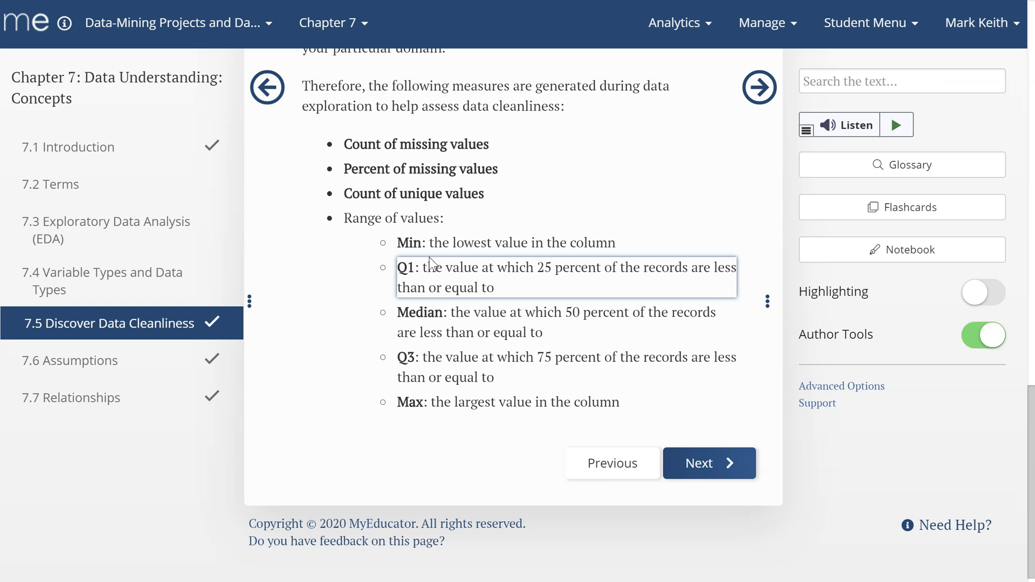
pyautogui.click(414, 399)
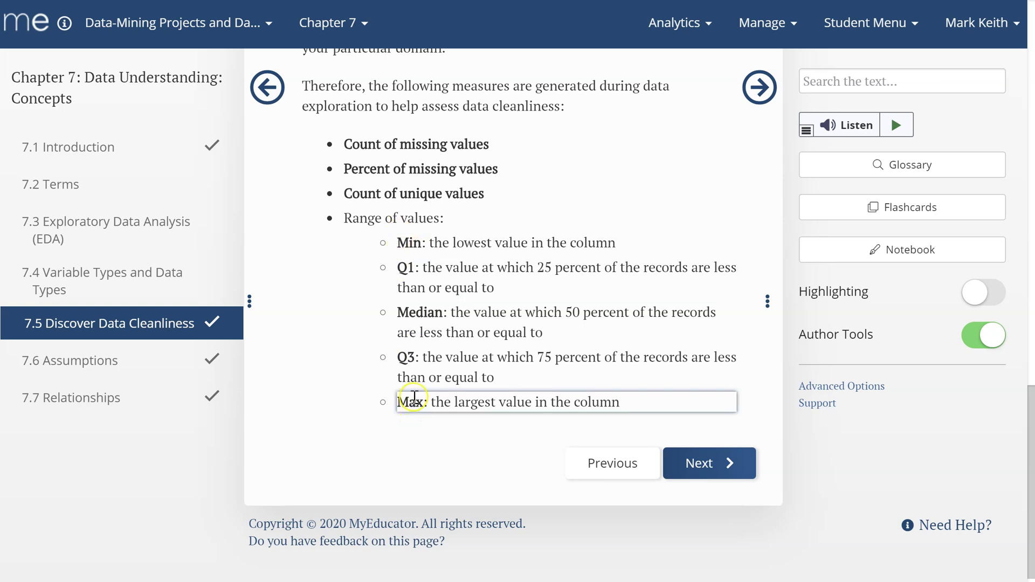
pyautogui.click(416, 317)
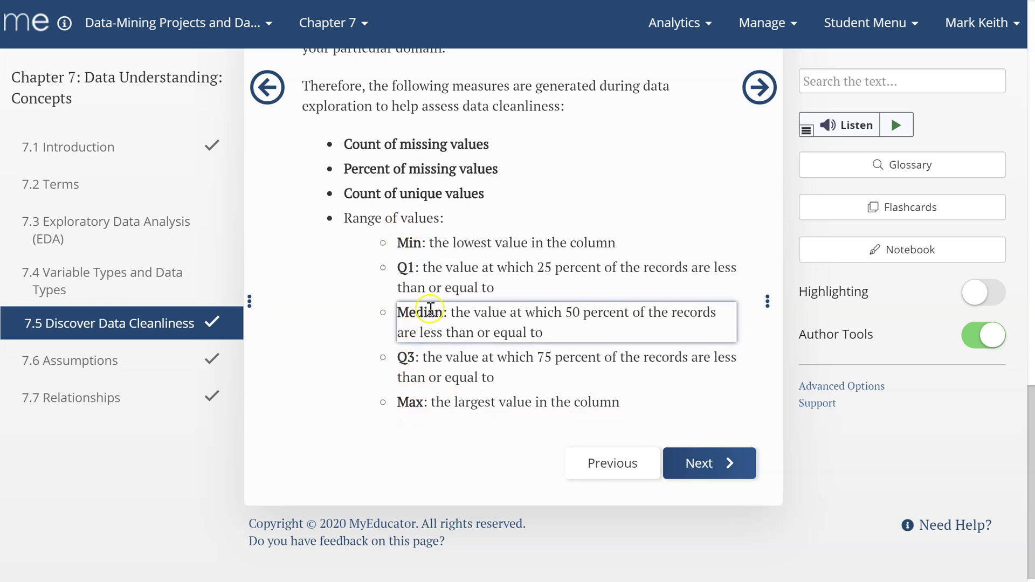
pyautogui.click(415, 374)
pyautogui.click(415, 286)
pyautogui.click(408, 403)
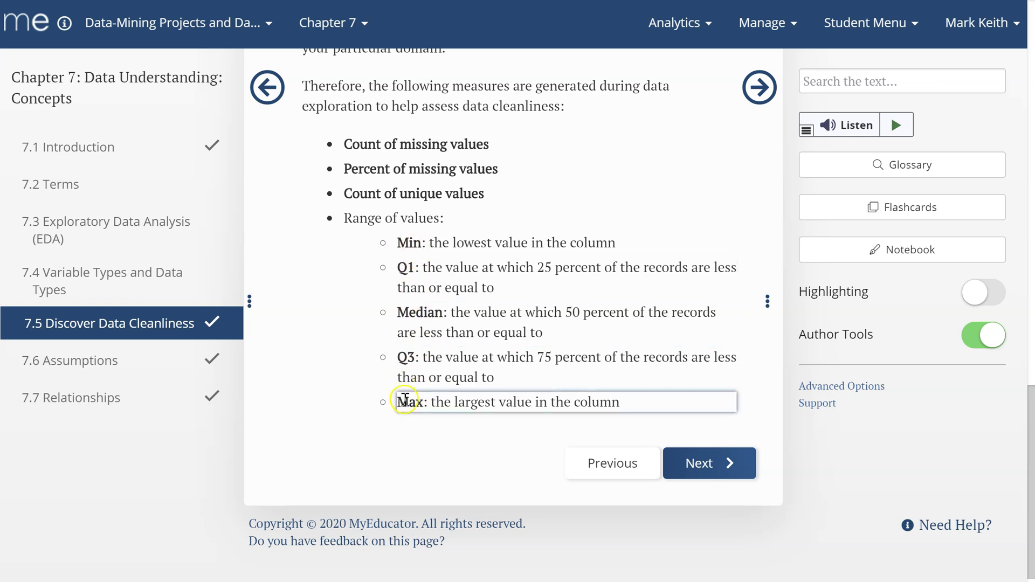
pyautogui.click(408, 357)
pyautogui.click(412, 317)
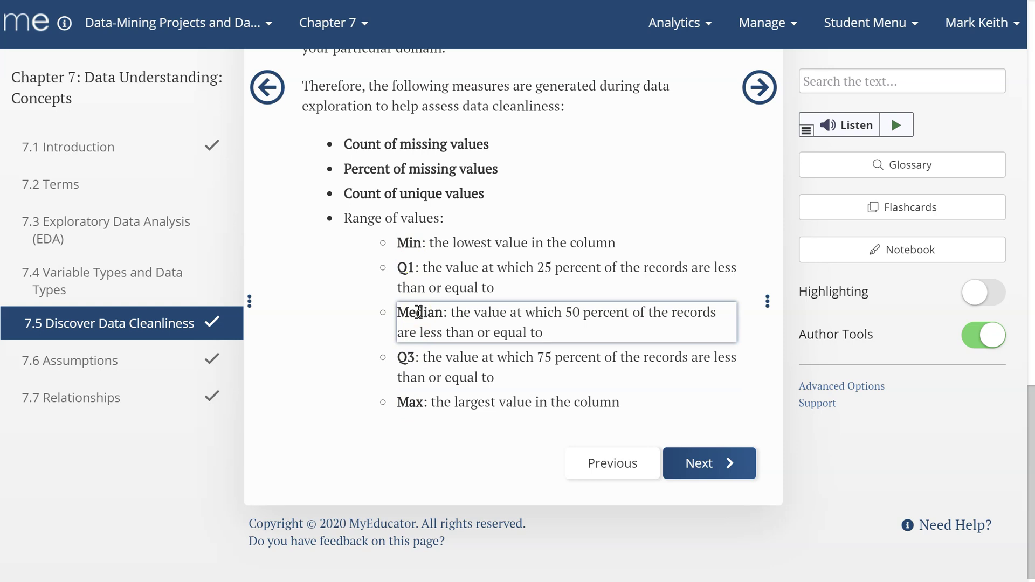
pyautogui.click(419, 310)
pyautogui.click(408, 321)
pyautogui.click(408, 399)
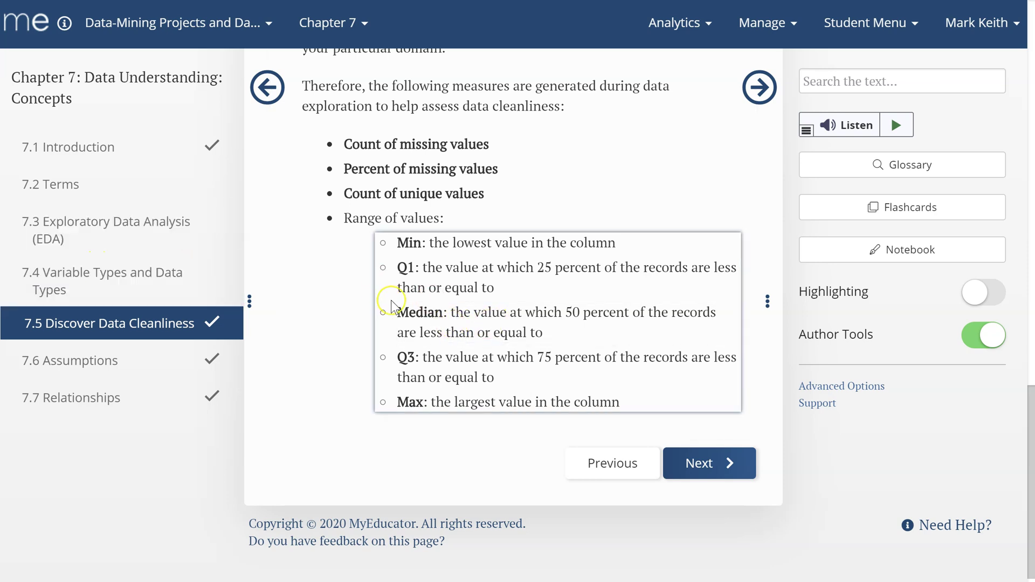
# - Switch to Tableau and open the empty Sheet 1 worksheet
pyautogui.hotkey('alt', 'Tab')
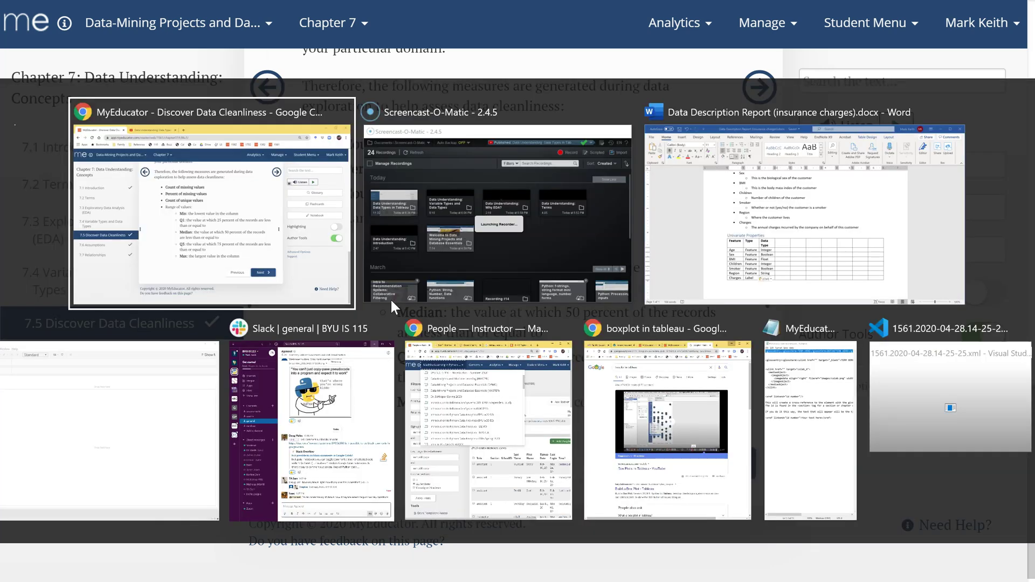
pyautogui.hotkey('alt', 'Tab')
pyautogui.hotkey('alt', 'Tab')
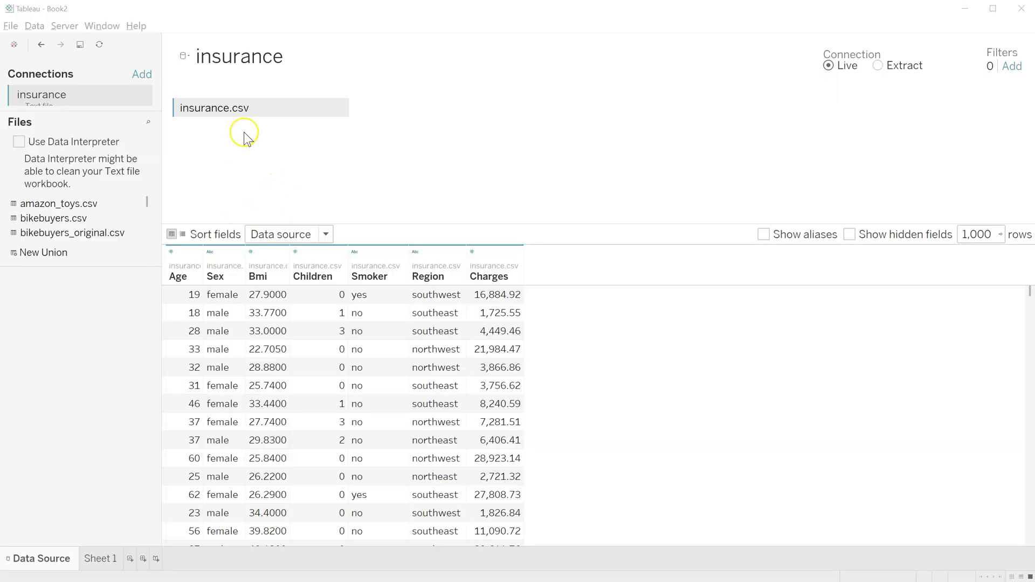
pyautogui.click(100, 558)
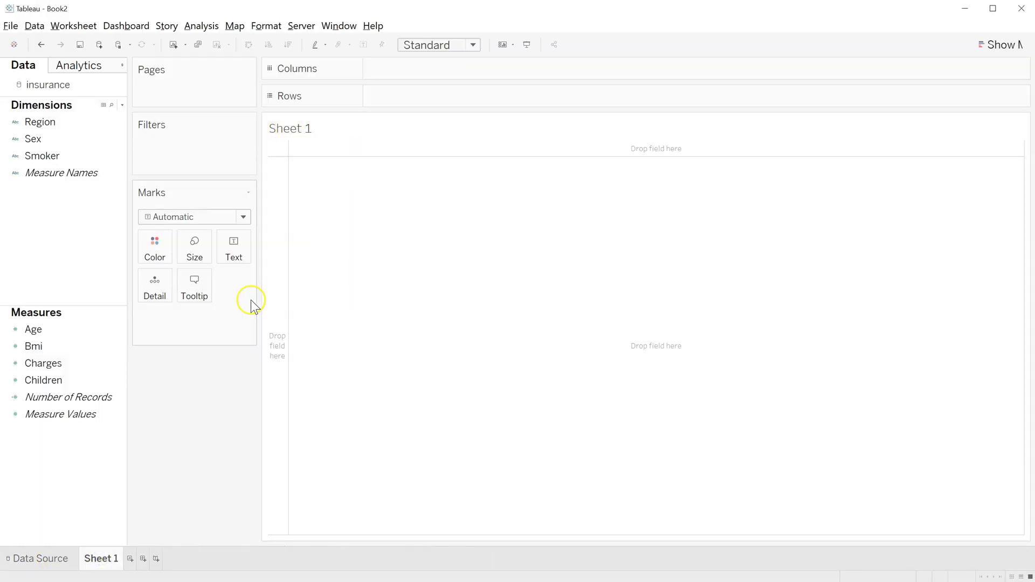
# - Review the Age field's description: a continuous measure aggregated as Sum
pyautogui.moveTo(51, 329); pyautogui.dragTo(78, 328)
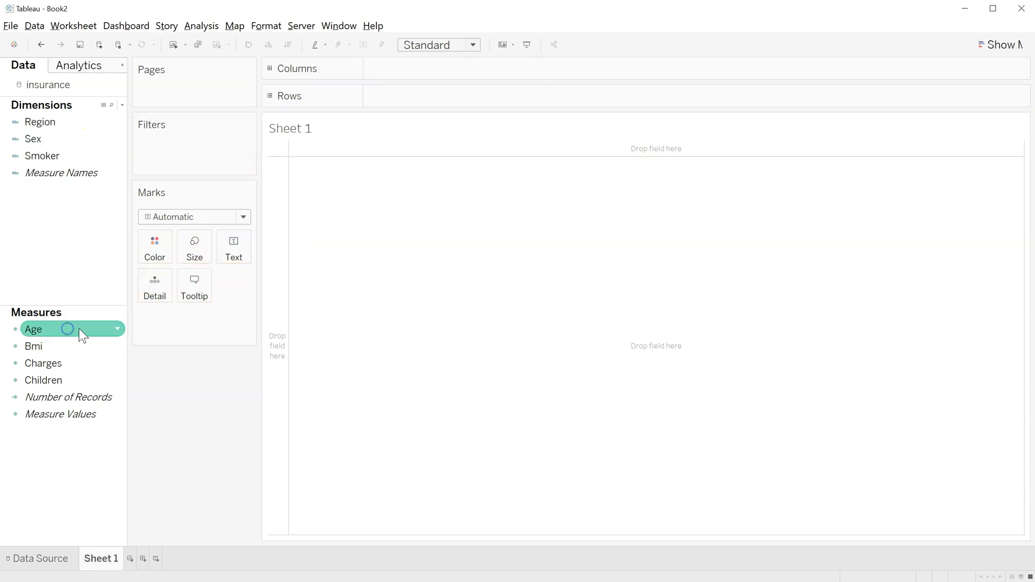
pyautogui.click(115, 328)
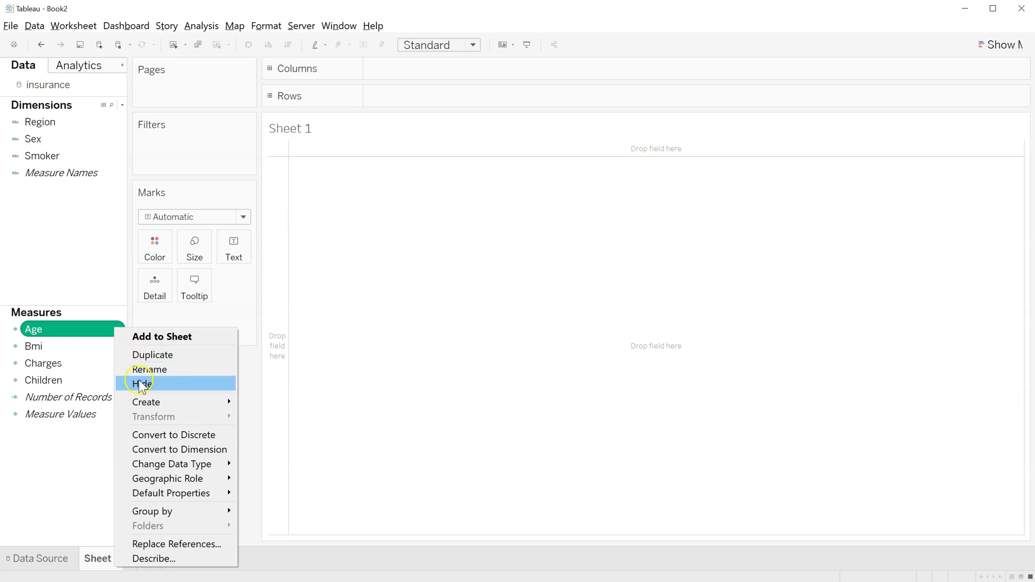
pyautogui.click(157, 558)
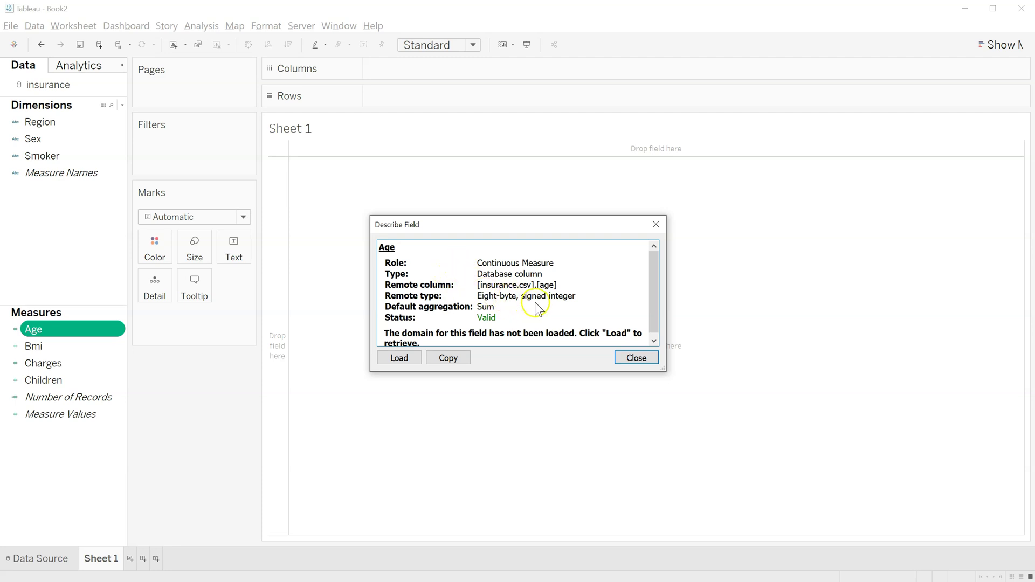
pyautogui.click(655, 225)
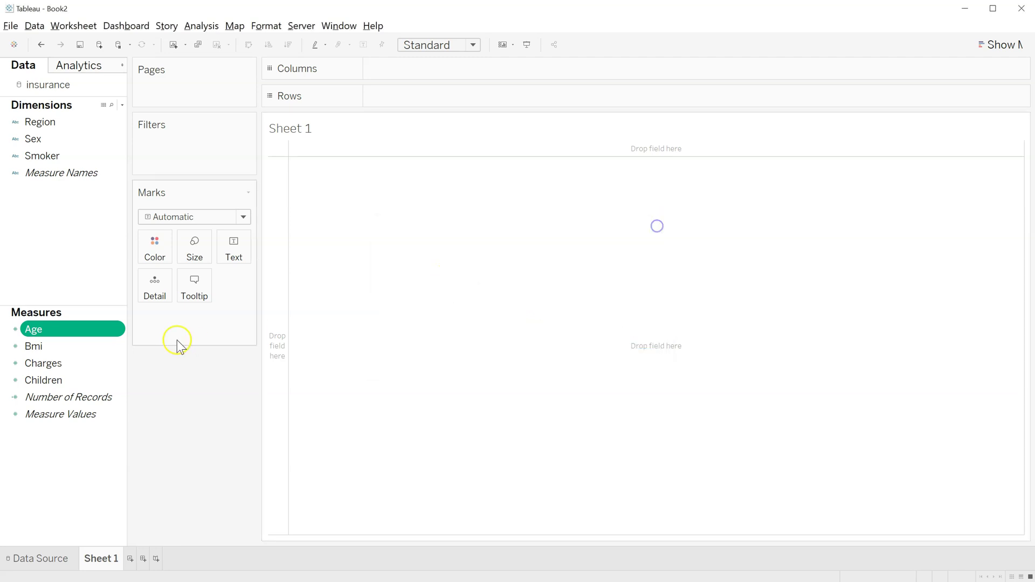
pyautogui.click(117, 330)
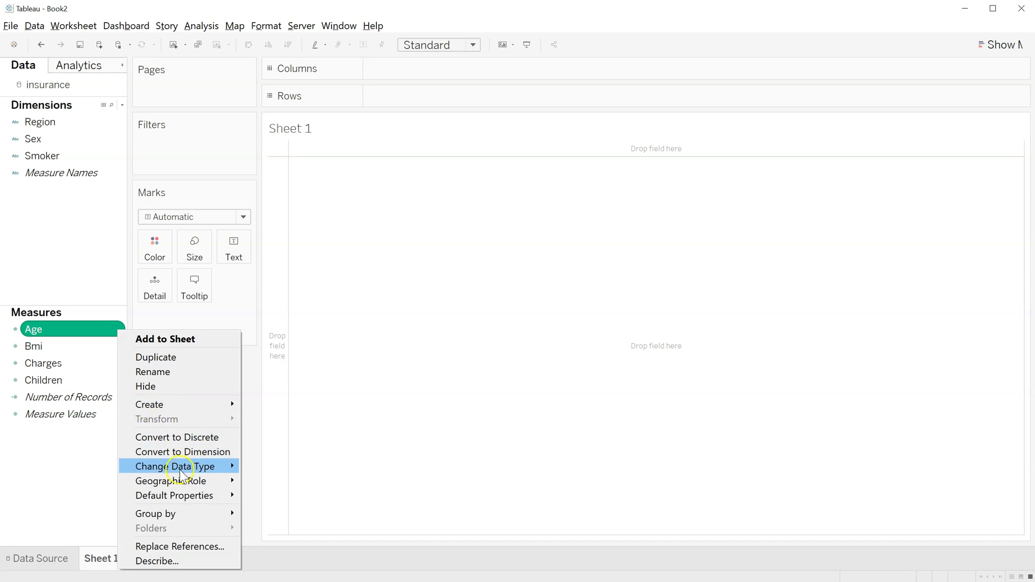
# - Put Age on Rows and change its aggregation from Sum to Count, giving a 1,338 bar
pyautogui.click(83, 329)
pyautogui.moveTo(83, 329); pyautogui.dragTo(462, 98)
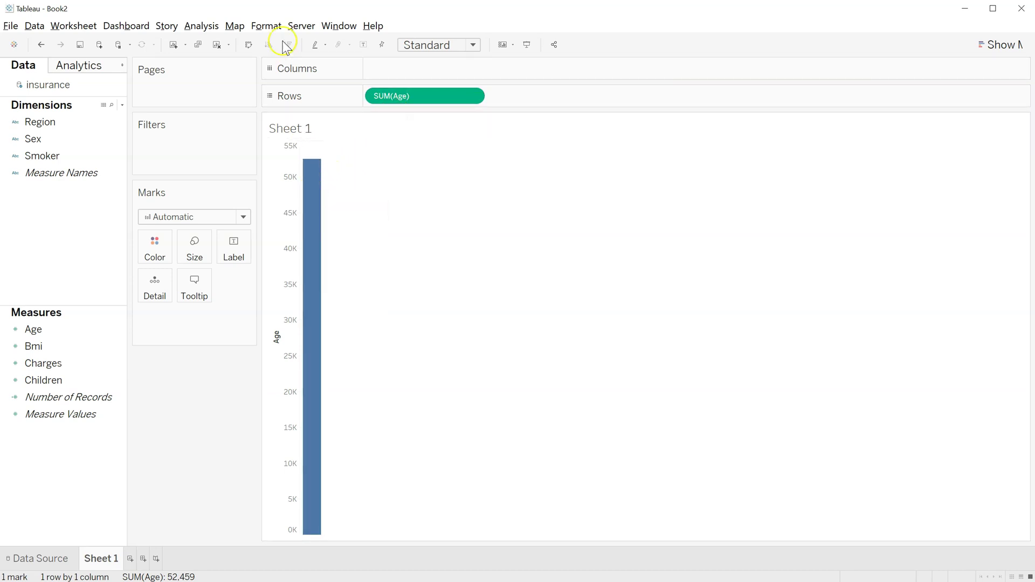
pyautogui.click(204, 31)
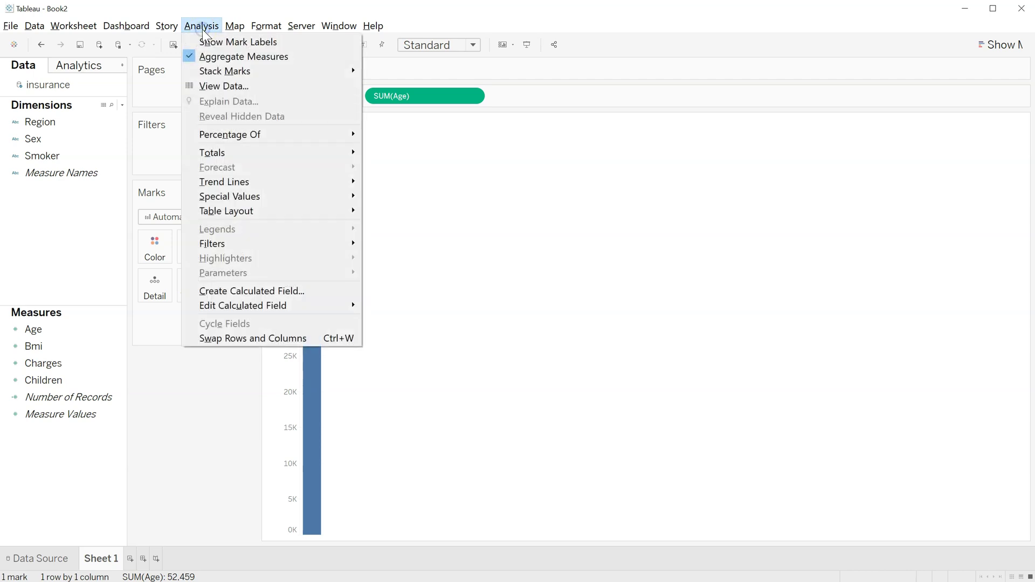
pyautogui.click(519, 96)
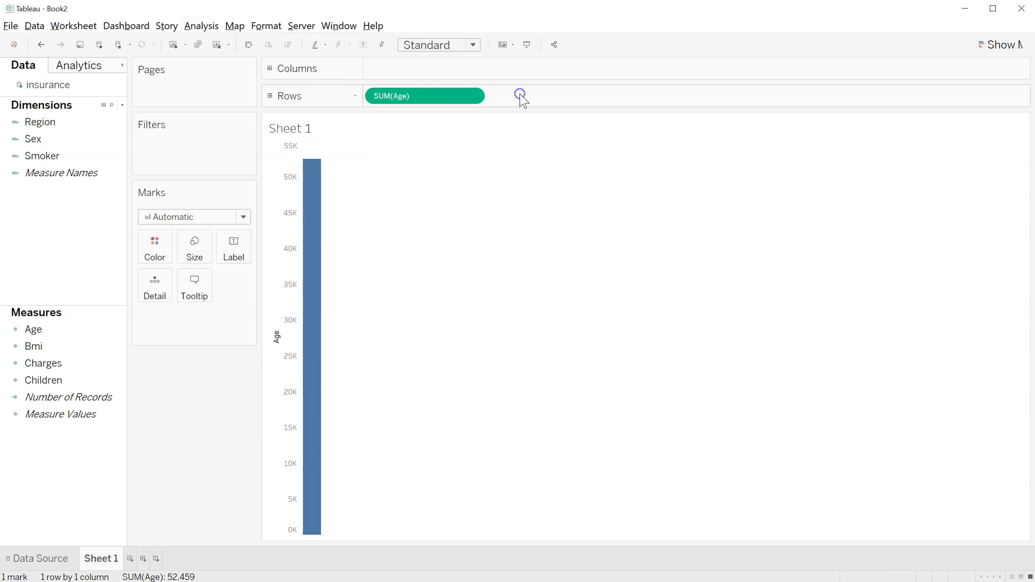
pyautogui.click(471, 96)
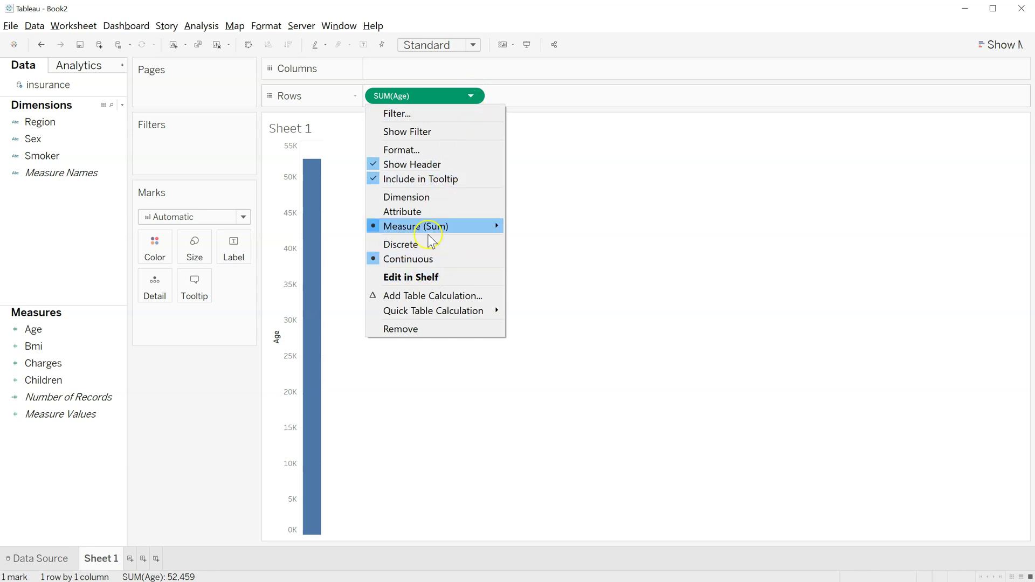
pyautogui.moveTo(431, 232)
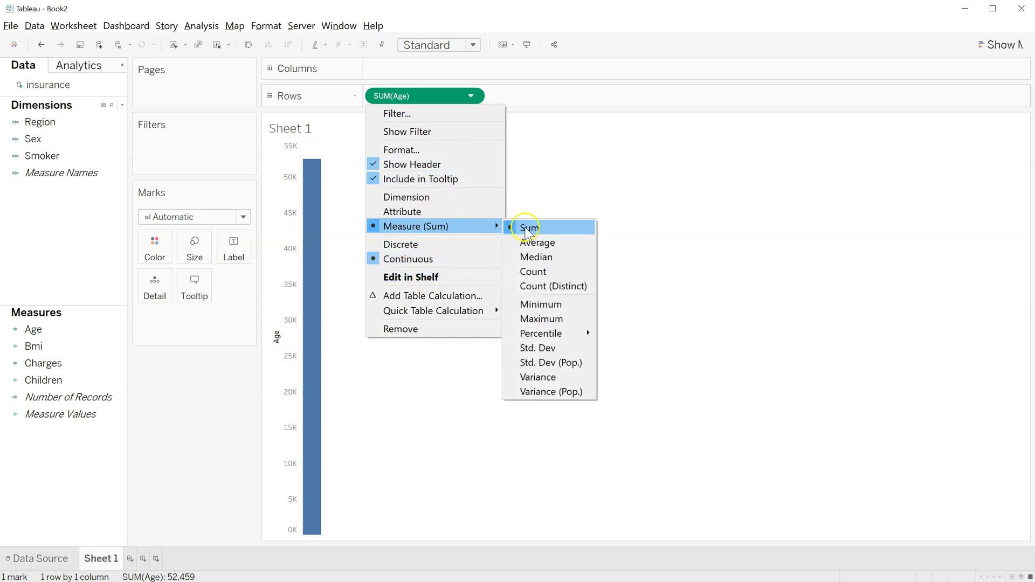
pyautogui.click(550, 271)
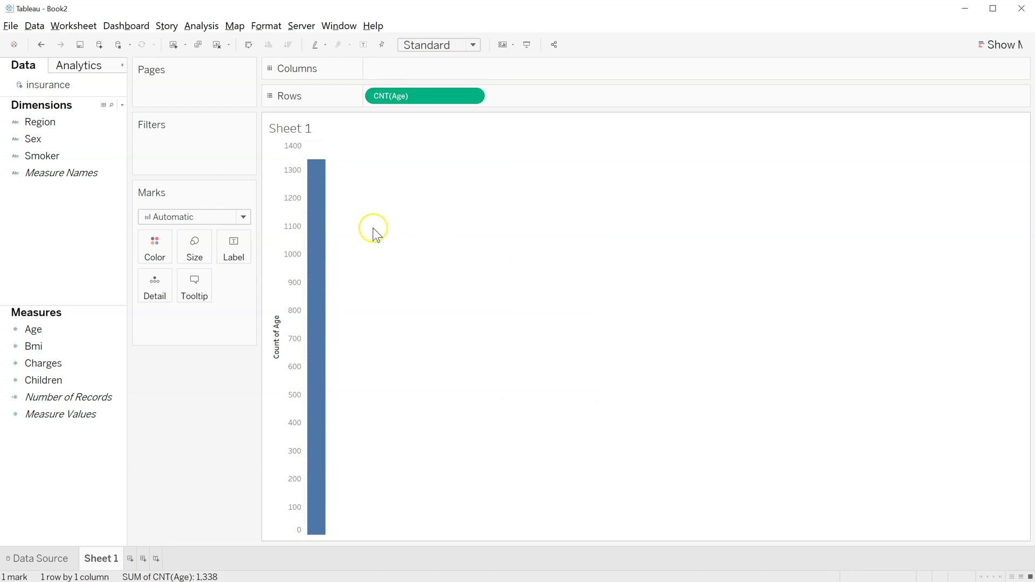
pyautogui.moveTo(322, 184)
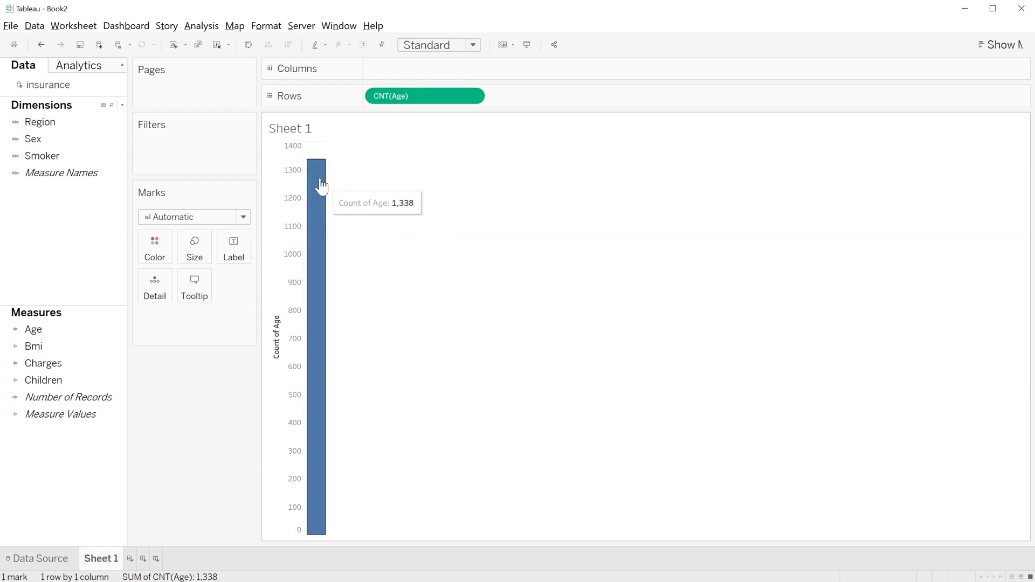
# - In the Word report, type the Count, Missing, % and Unique column headings
pyautogui.hotkey('alt', 'Tab')
pyautogui.hotkey('alt', 'Tab')
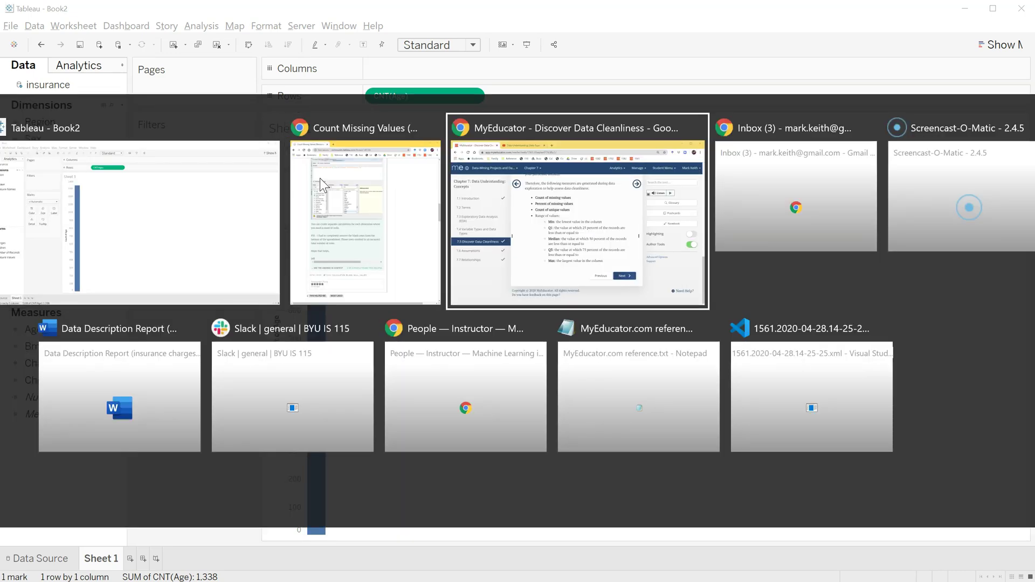
pyautogui.hotkey('alt', 'Tab')
pyautogui.hotkey('alt', 'Tab')
pyautogui.hotkey('alt', 'Tab')
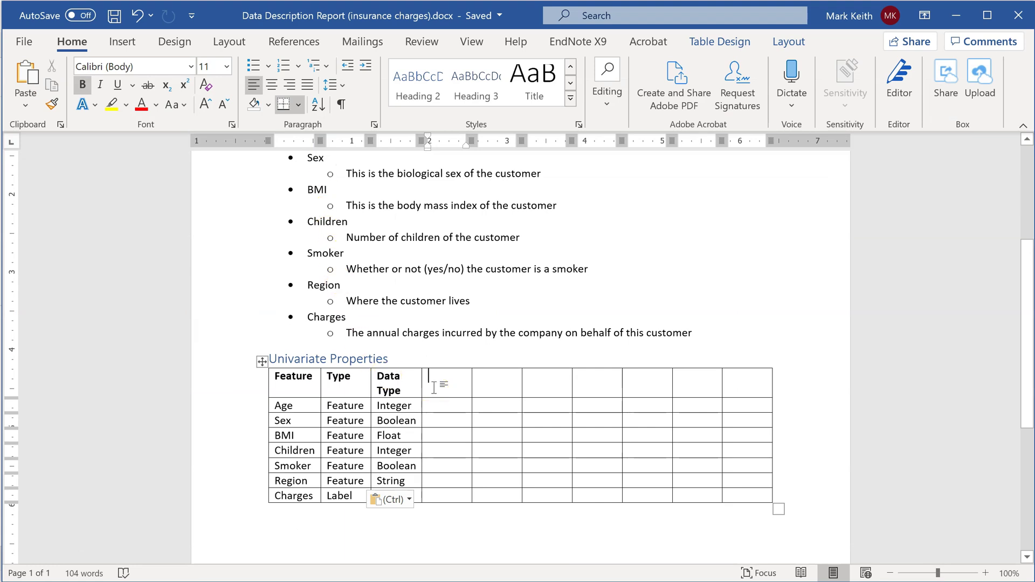
pyautogui.write('Count')
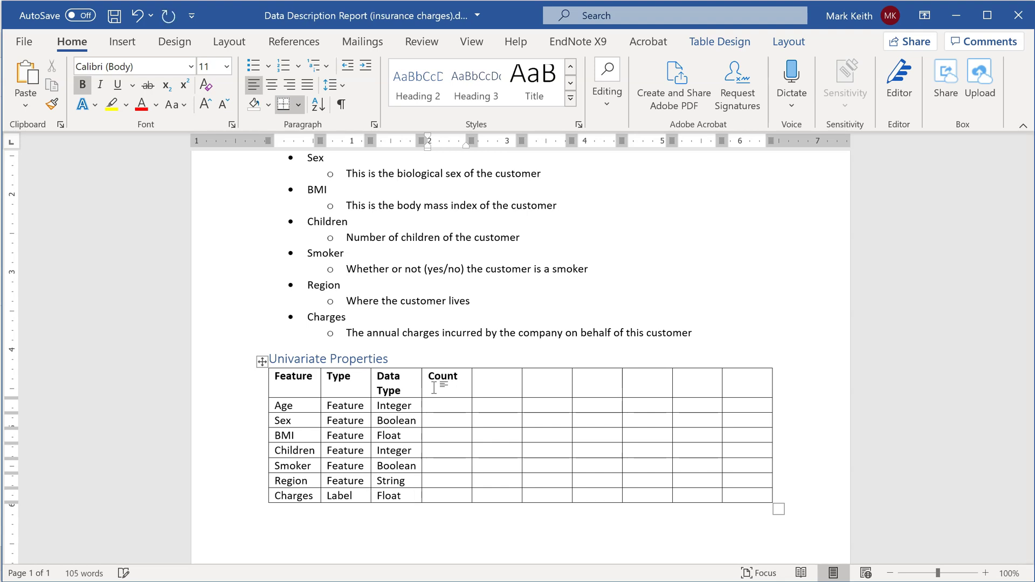
pyautogui.write('Miss')
pyautogui.write('e')
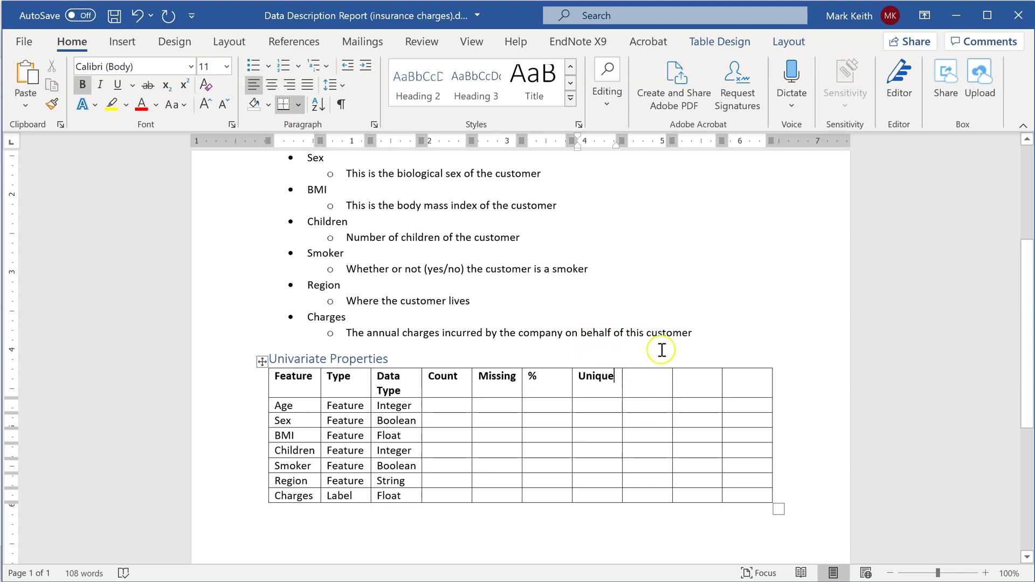
# - Insert a page break before the Univariate Properties heading to move the table to page 2
pyautogui.click(267, 359)
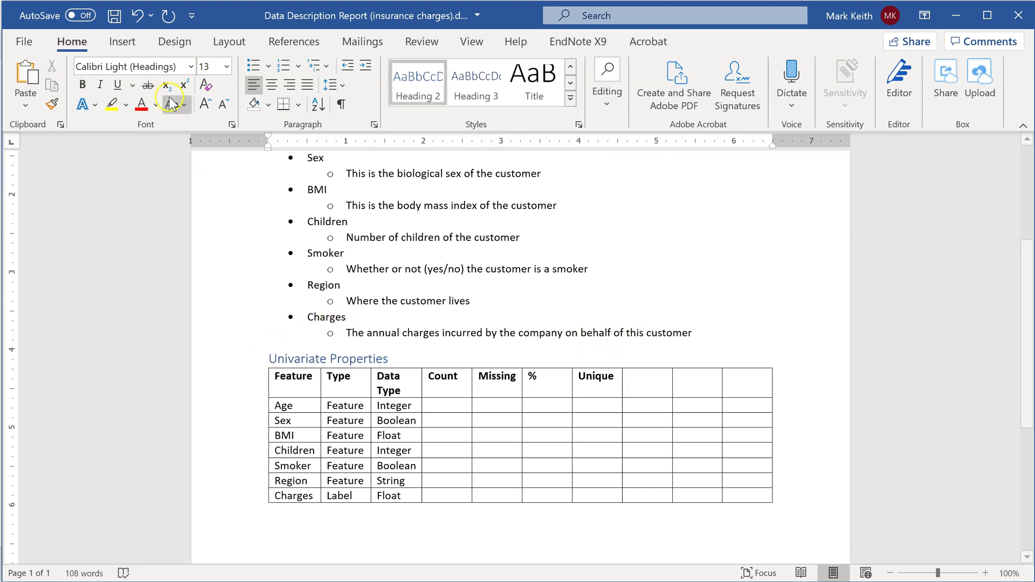
pyautogui.click(133, 42)
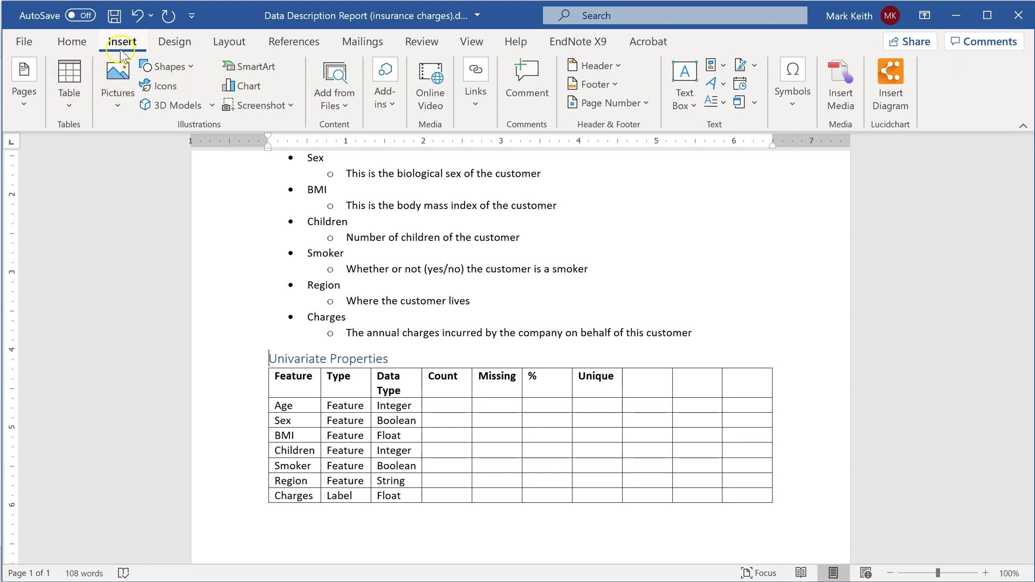
pyautogui.click(24, 100)
pyautogui.click(94, 156)
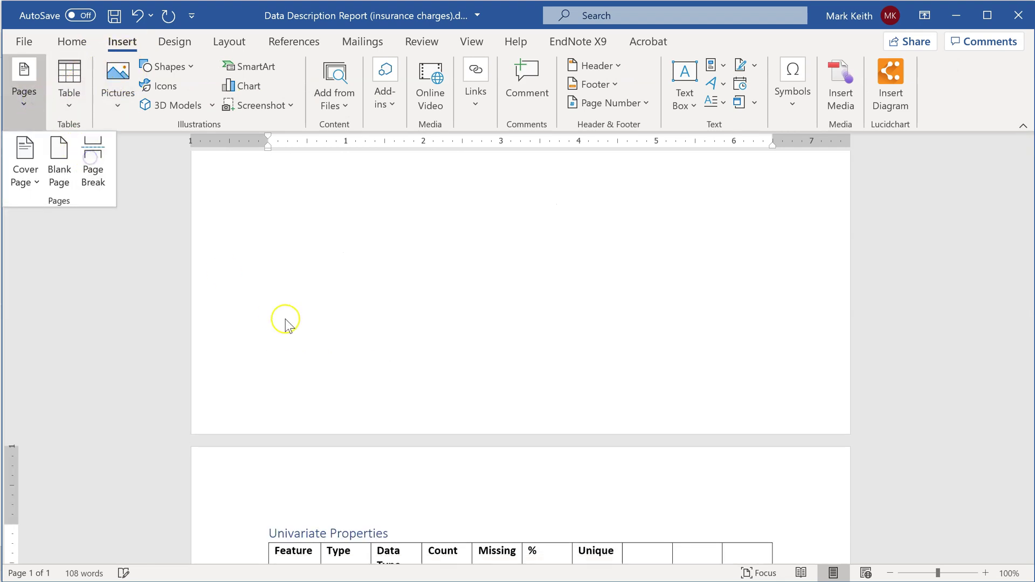
pyautogui.click(379, 305)
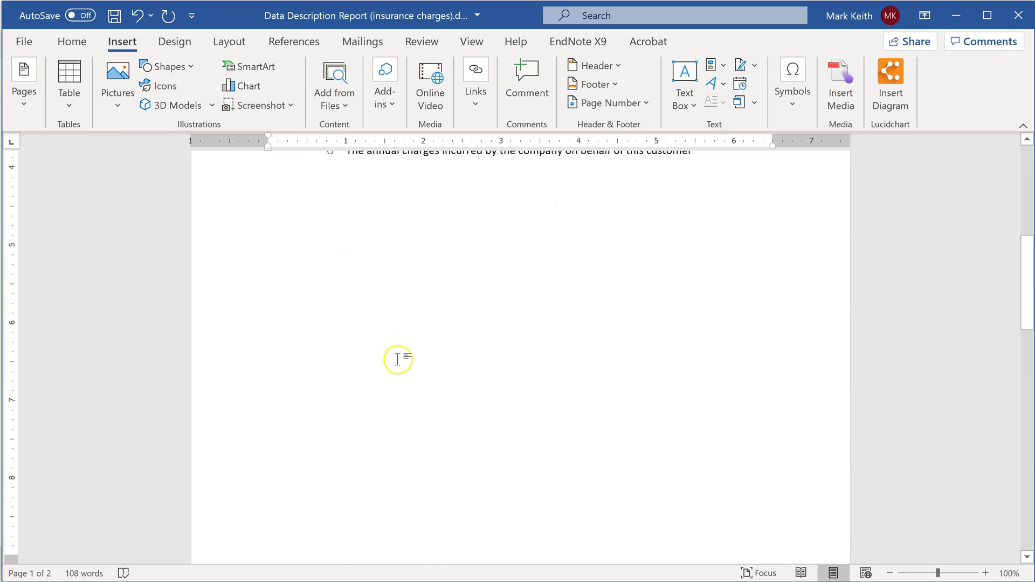
# - Insert a continuous section break before the Univariate Properties table
pyautogui.click(27, 97)
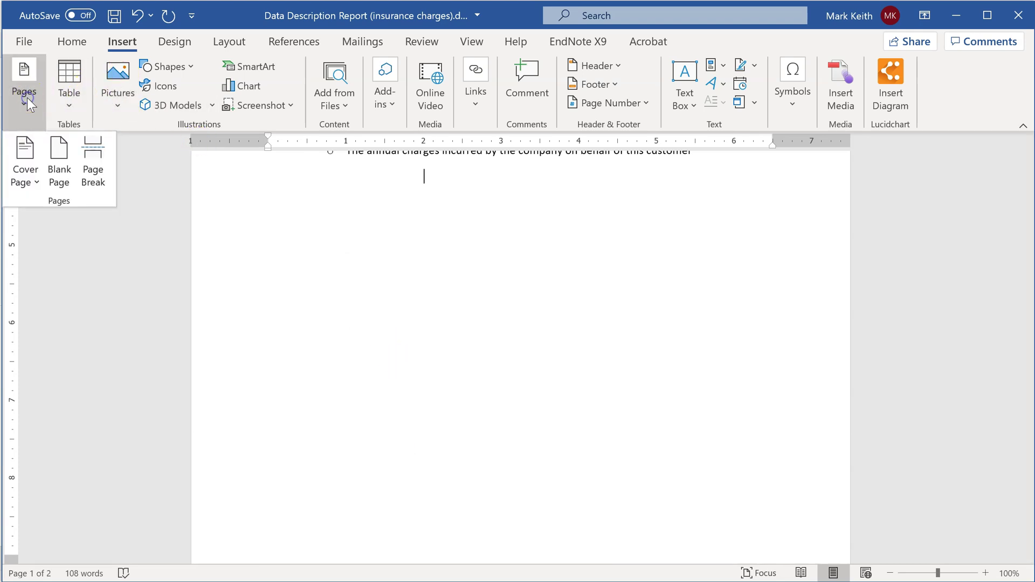
pyautogui.click(232, 43)
pyautogui.click(226, 65)
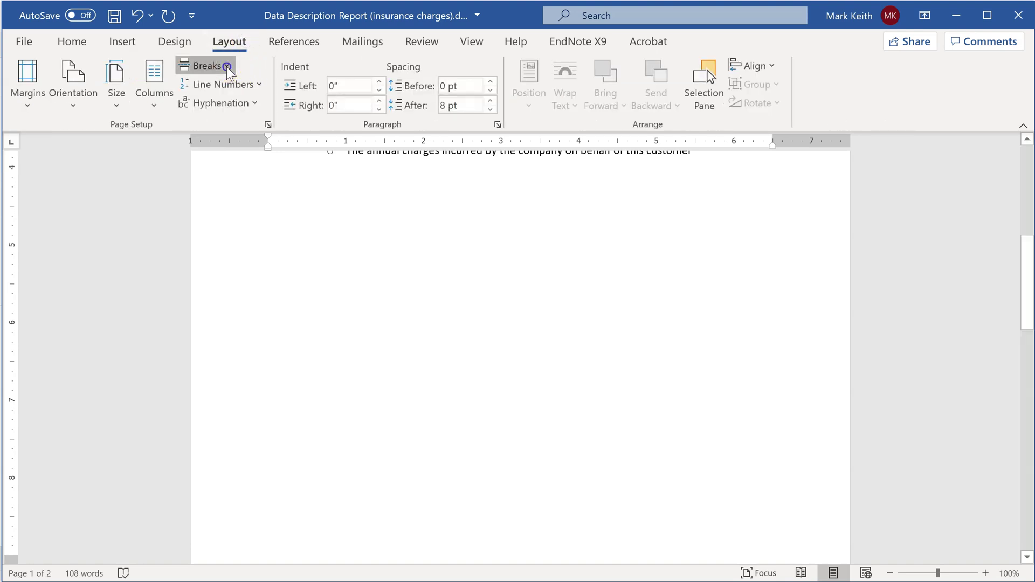
pyautogui.click(273, 363)
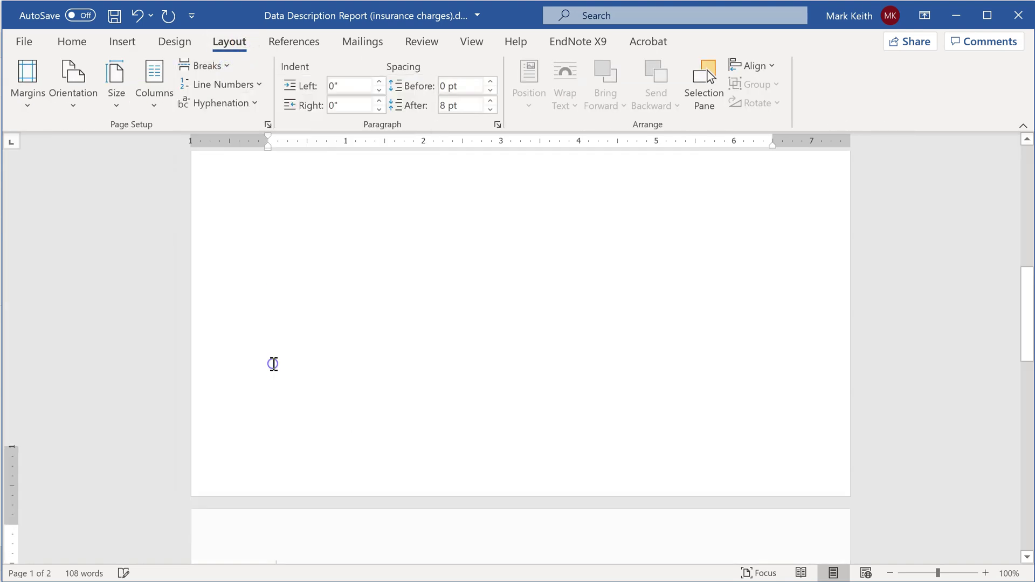
pyautogui.scroll(-5, 400, 368)
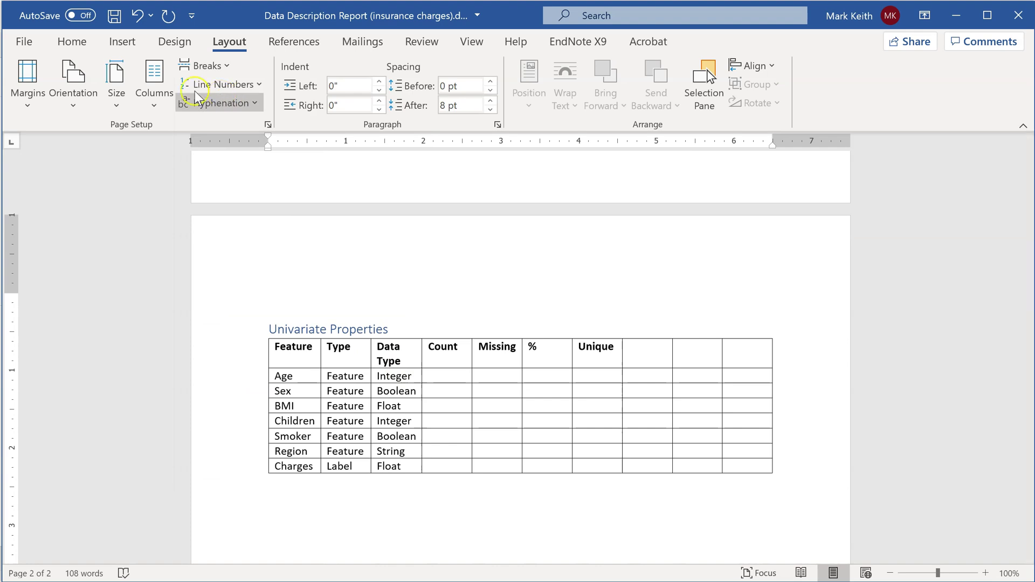
# - Set the table's section to landscape orientation, leaving page 1 portrait
pyautogui.click(74, 78)
pyautogui.click(97, 179)
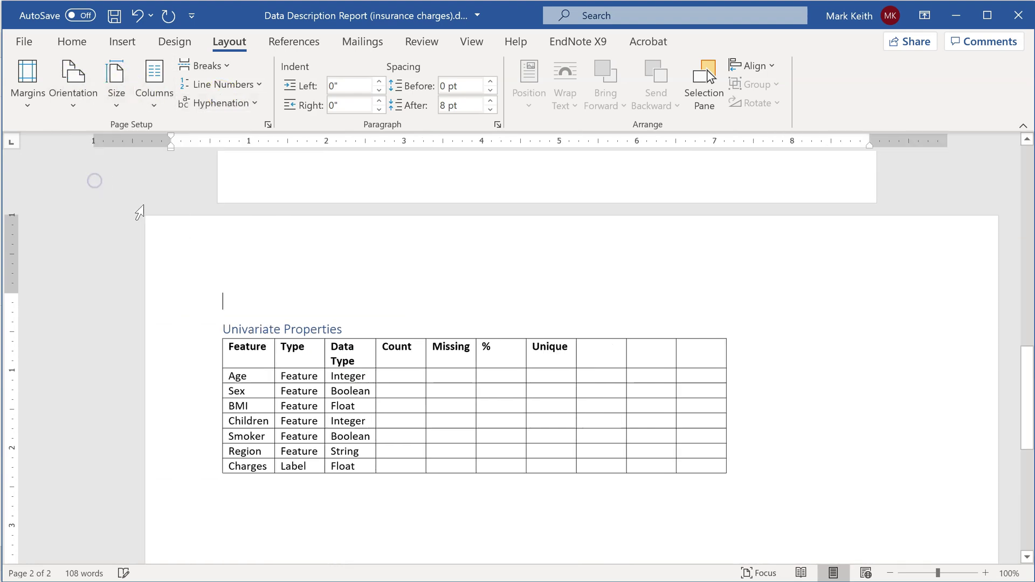
pyautogui.scroll(15, 462, 170)
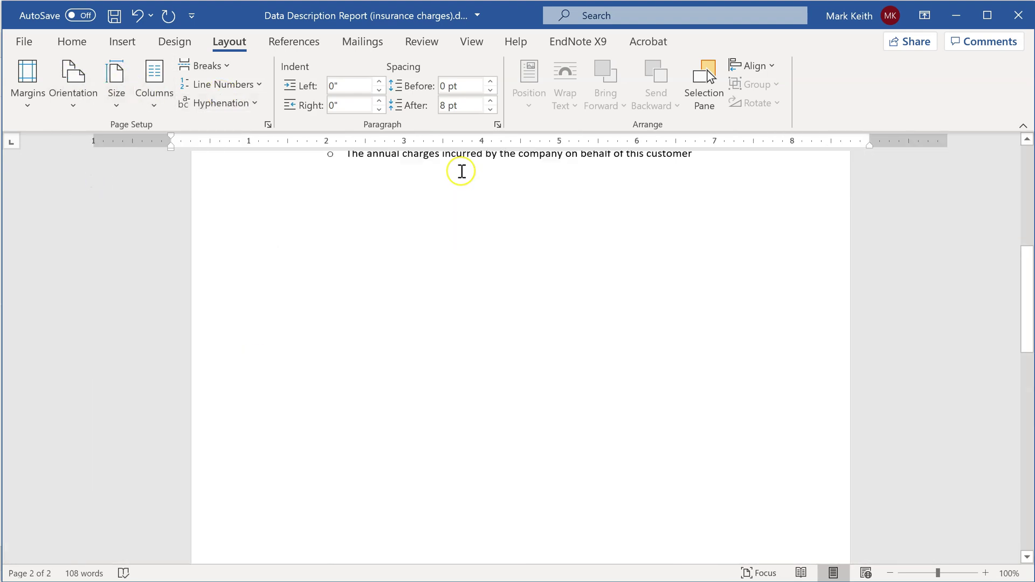
pyautogui.scroll(4, 462, 171)
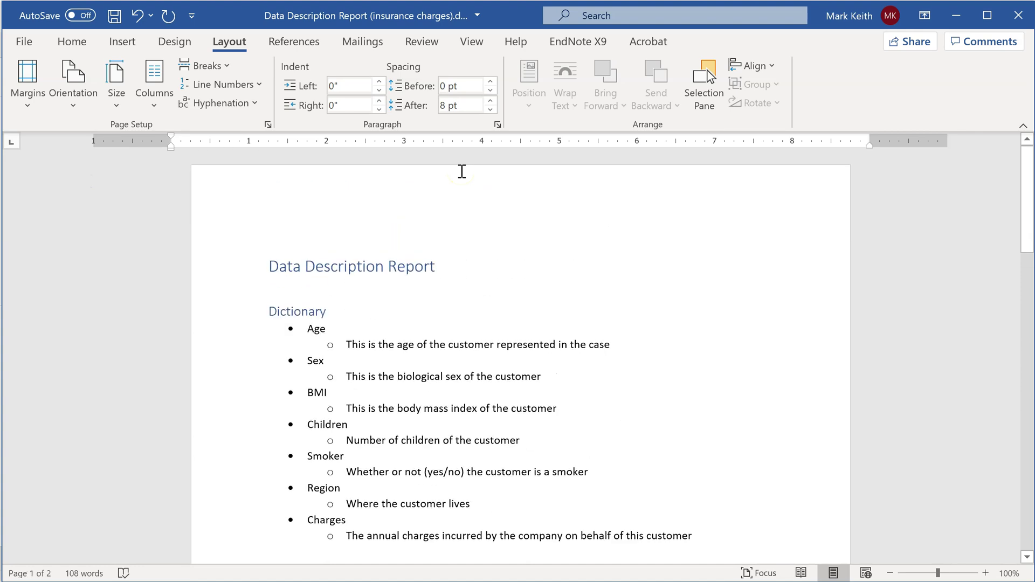
pyautogui.scroll(-10, 462, 171)
pyautogui.scroll(-8, 461, 171)
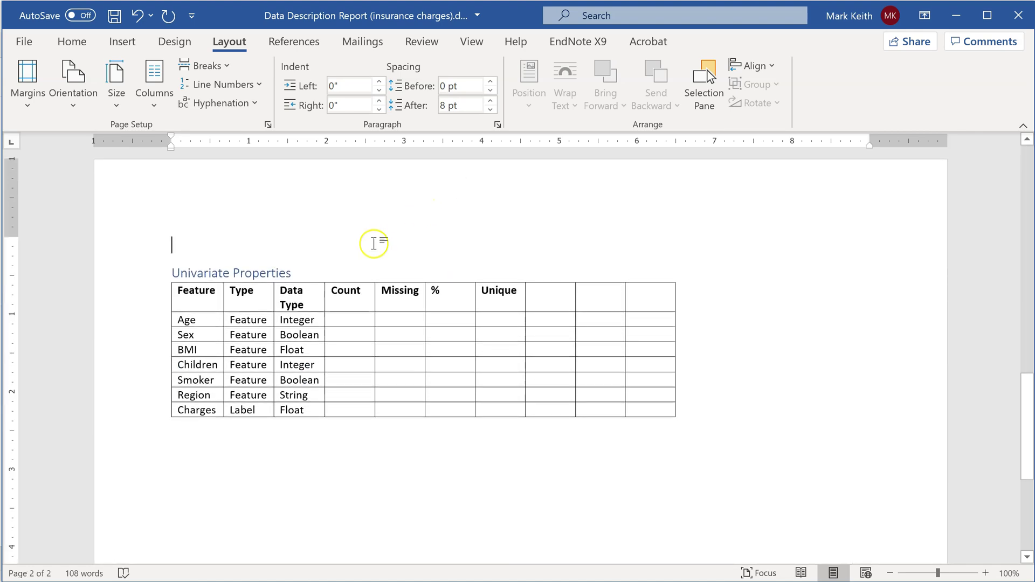
# - Delete the blank line above the heading and enter a Min header after Unique
pyautogui.press('Delete')
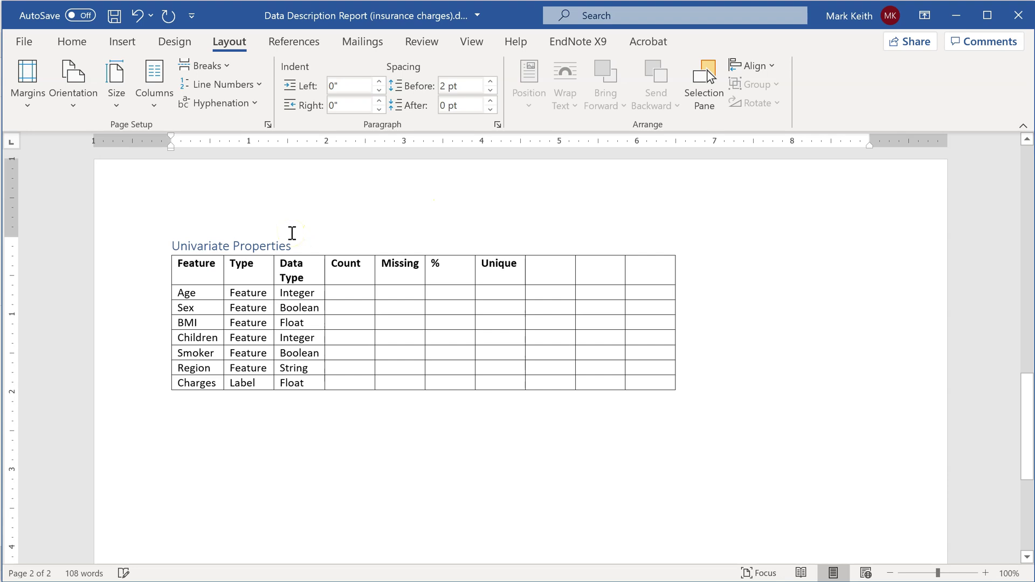
pyautogui.click(543, 271)
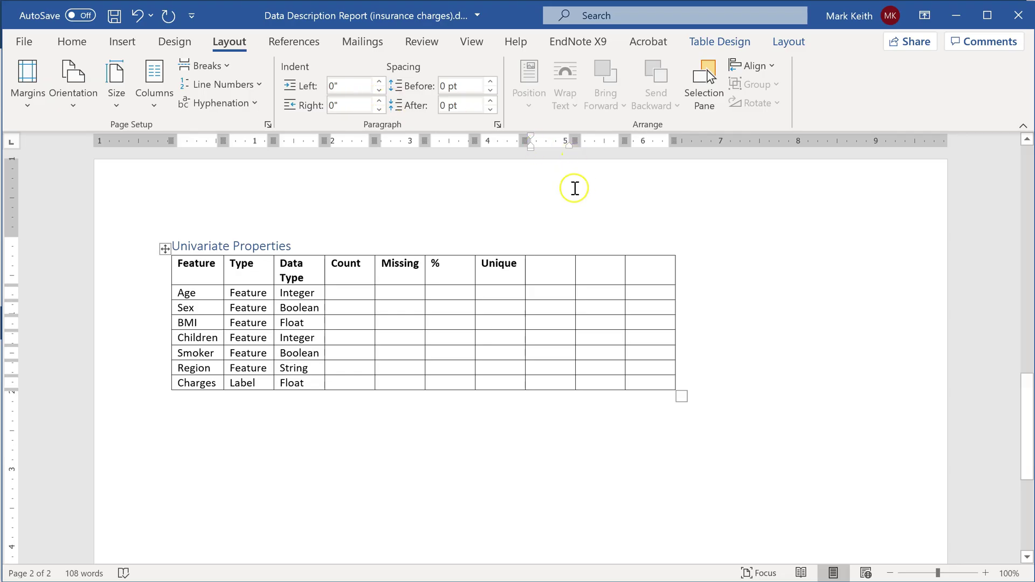
pyautogui.write('Min')
pyautogui.press('Tab')
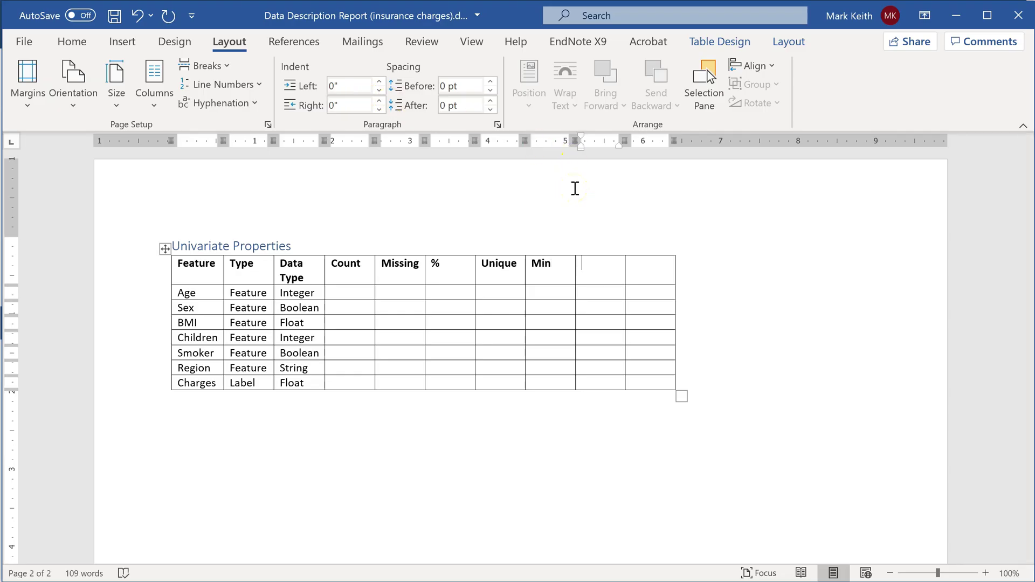
pyautogui.press('Tab')
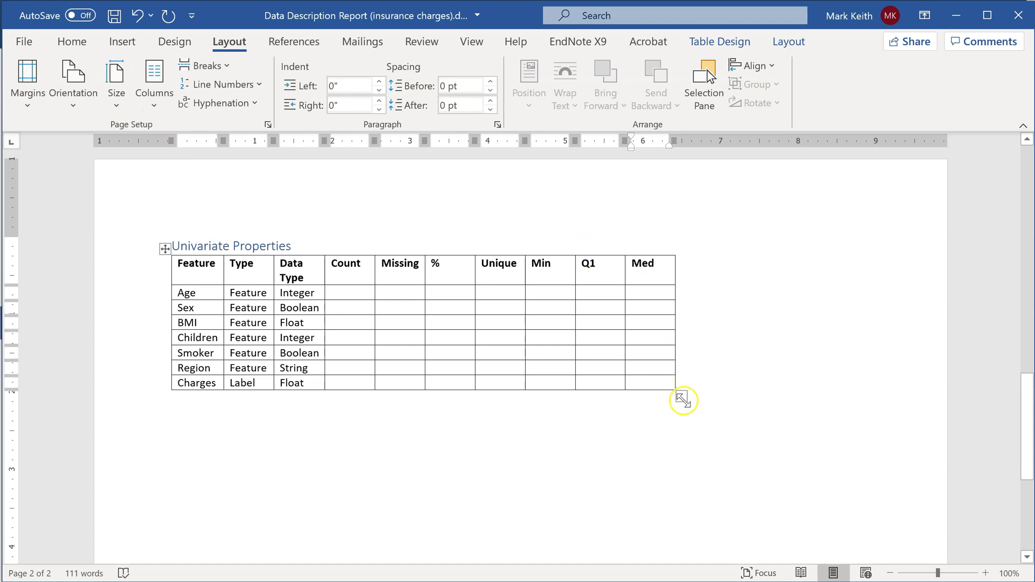
# - Insert two new columns to the right of the Med column
pyautogui.click(659, 266)
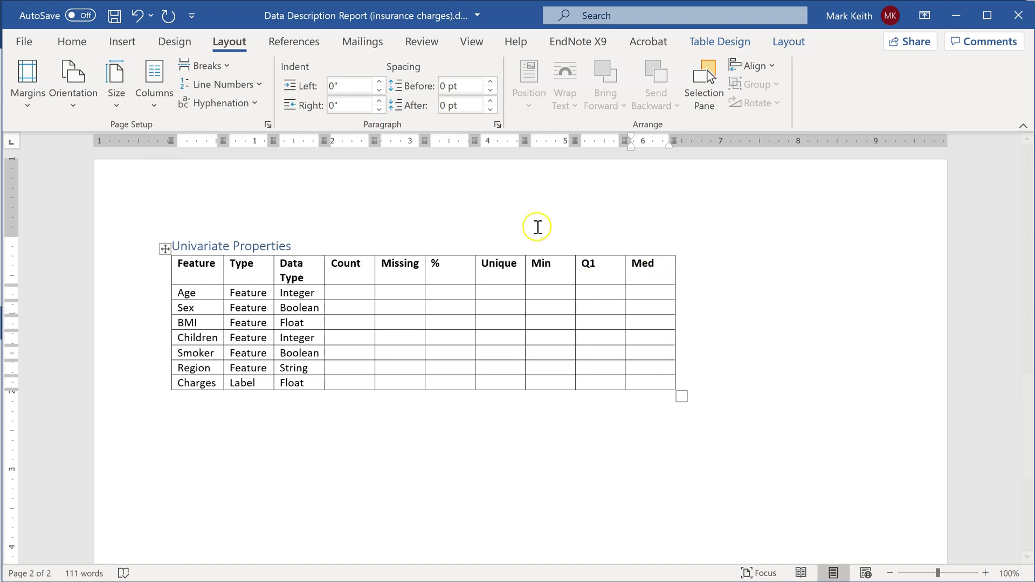
pyautogui.click(779, 46)
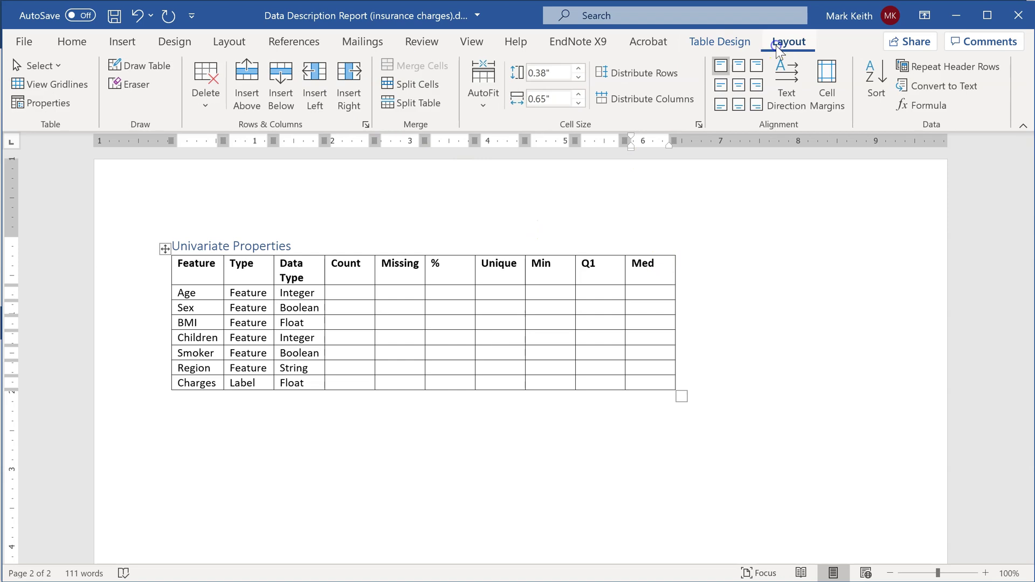
pyautogui.click(740, 46)
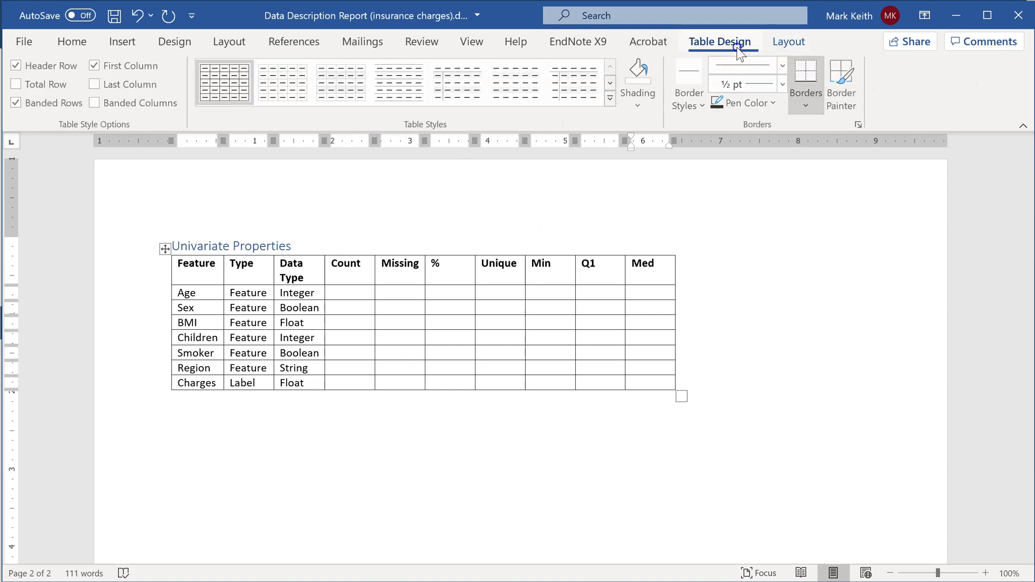
pyautogui.click(786, 43)
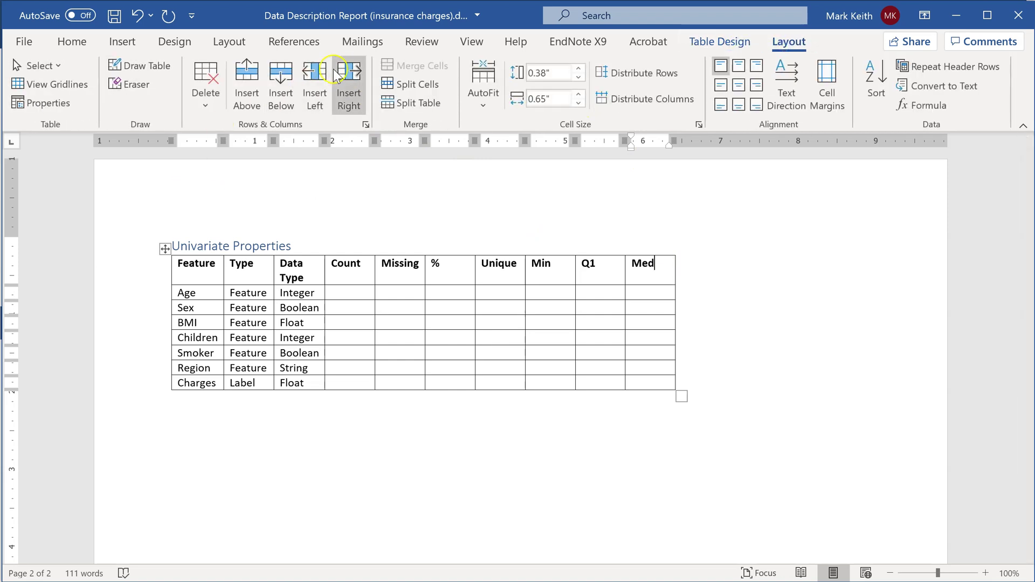
pyautogui.click(348, 75)
pyautogui.click(348, 75)
pyautogui.click(348, 75)
pyautogui.click(348, 75)
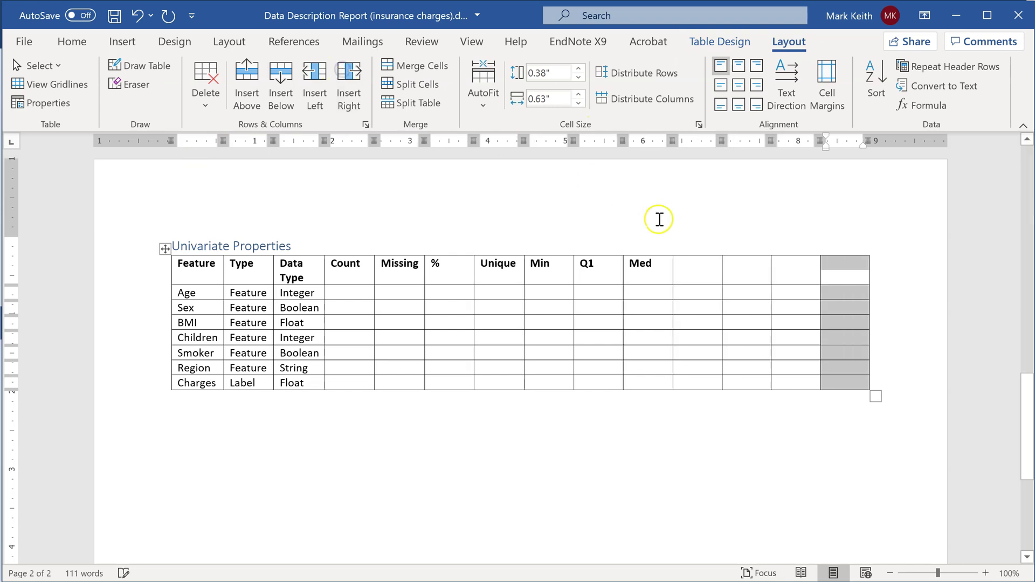
# - Type a Q heading after Med and add three more columns at the table's right end
pyautogui.click(700, 276)
pyautogui.write('Q3')
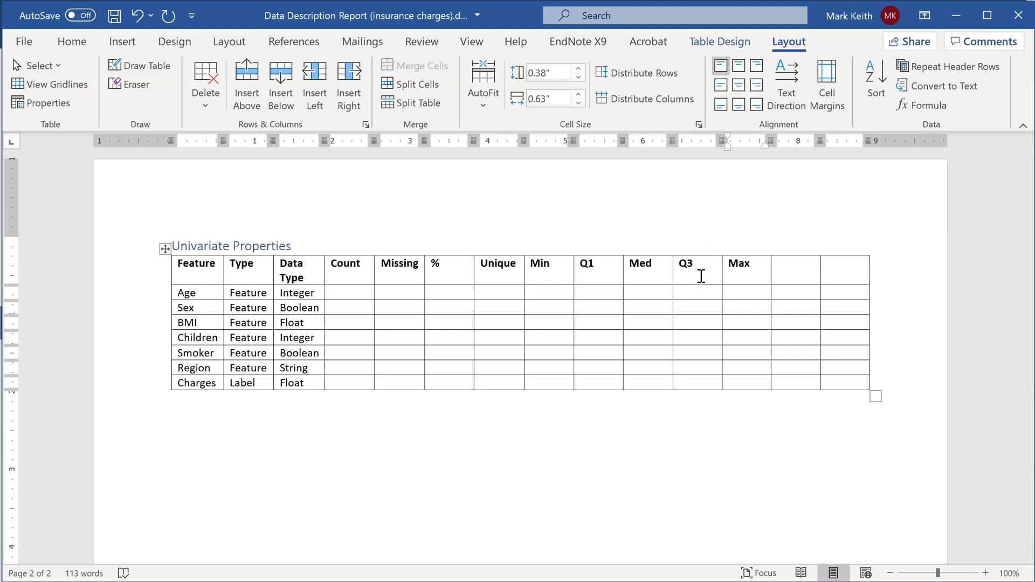
pyautogui.click(846, 272)
pyautogui.click(349, 75)
pyautogui.click(349, 75)
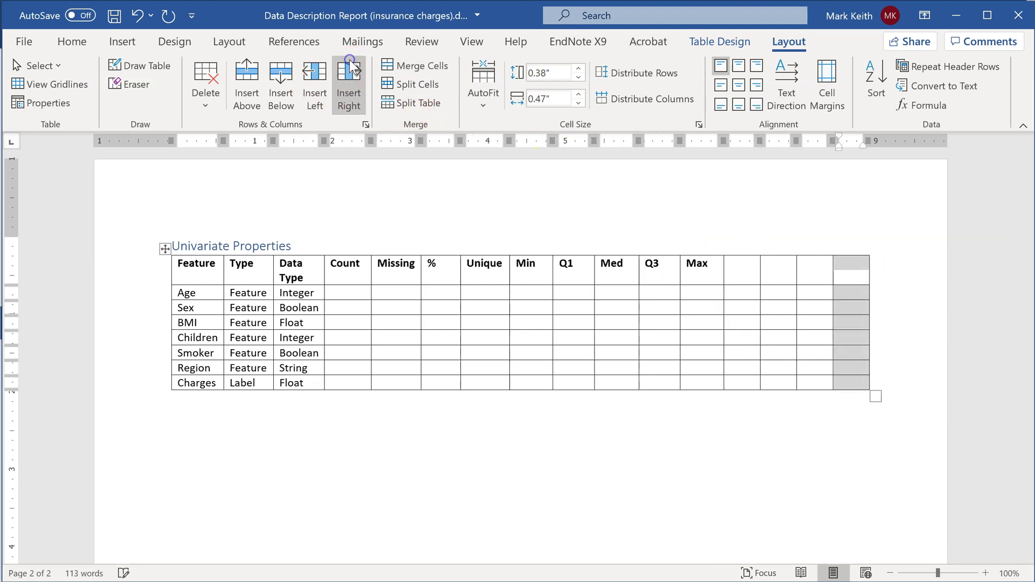
pyautogui.click(349, 75)
pyautogui.click(349, 75)
pyautogui.click(352, 67)
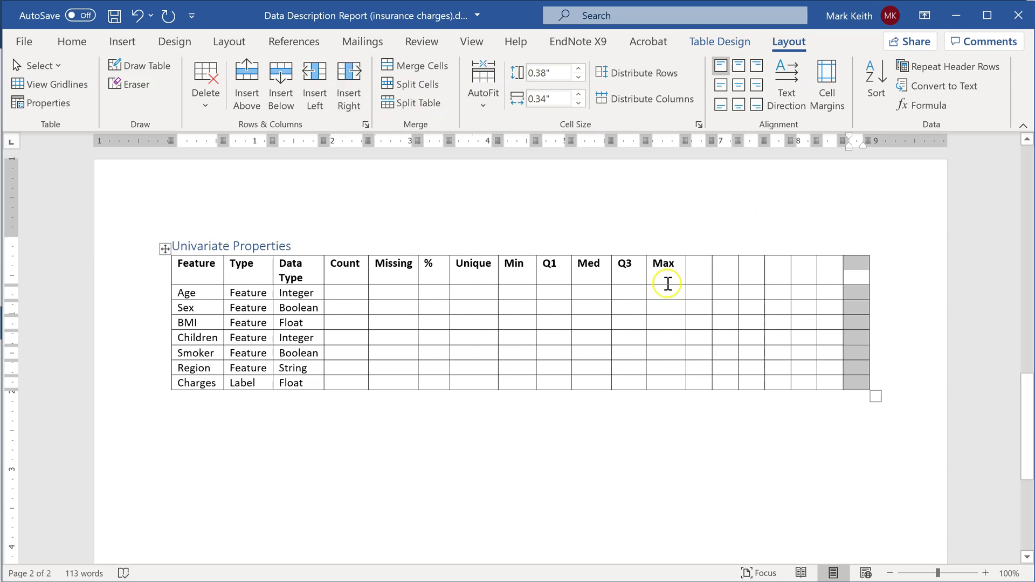
pyautogui.click(353, 295)
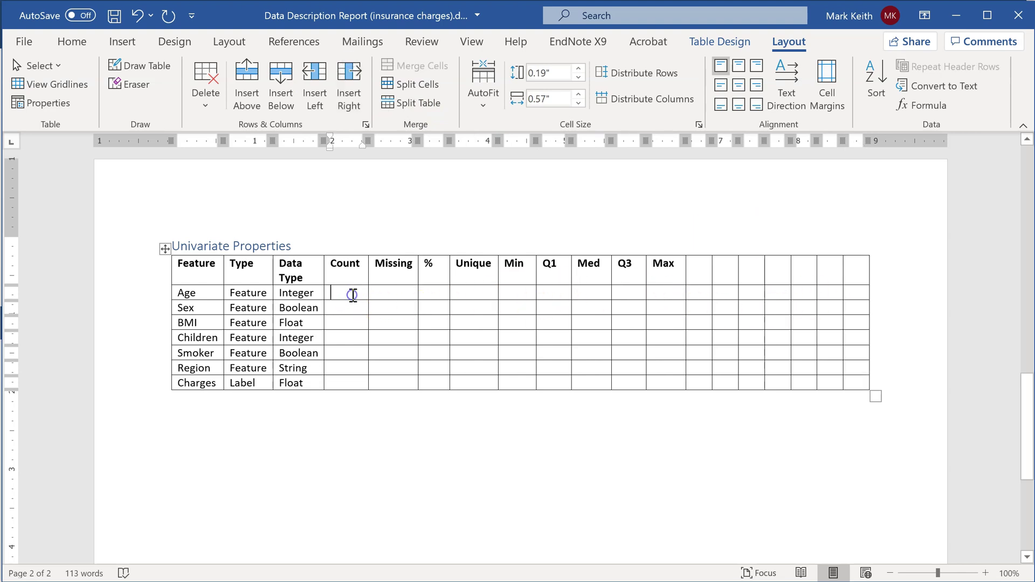
# - Read Count of Age as 1,338 in Tableau and enter 1338 in Word's Age Count cell
pyautogui.hotkey('alt', 'Tab')
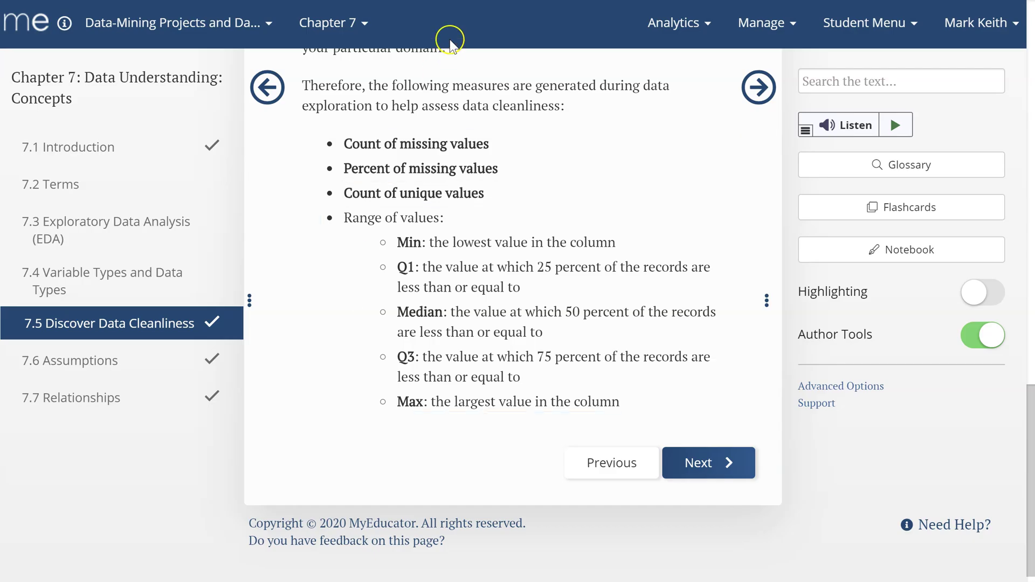
pyautogui.hotkey('alt', 'Tab')
pyautogui.press('Tab')
pyautogui.press('Tab')
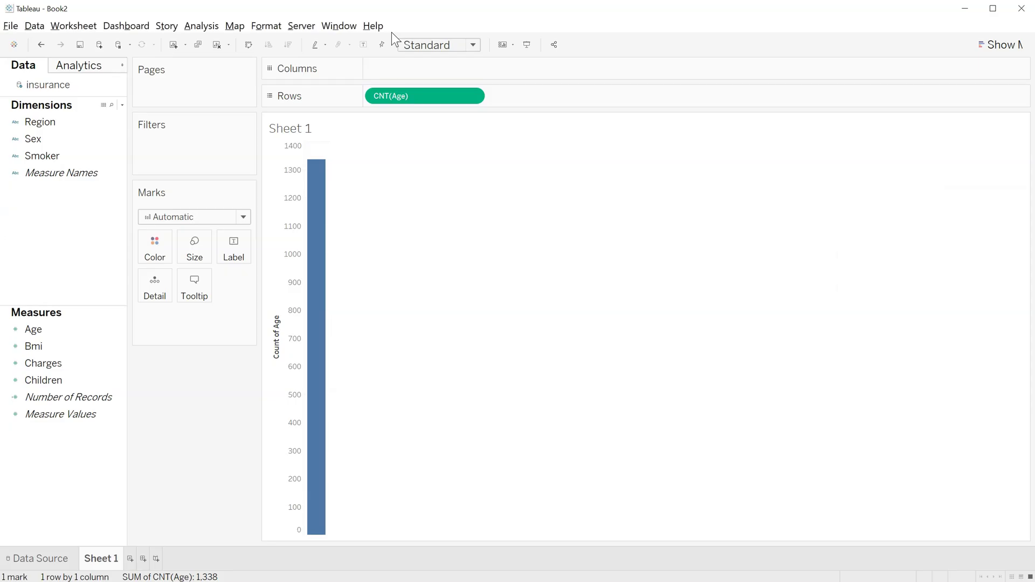
pyautogui.click(316, 180)
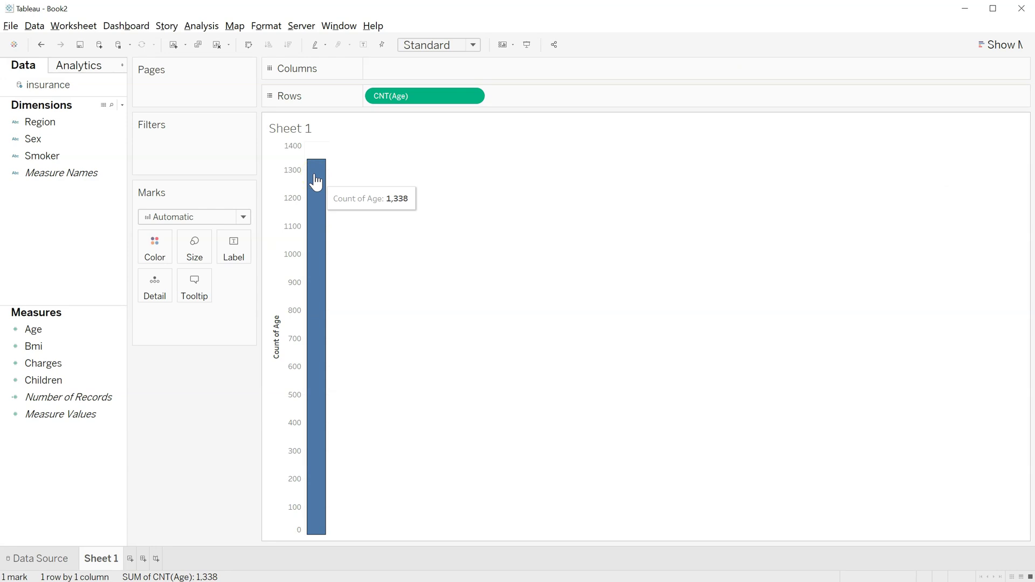
pyautogui.hotkey('alt', 'Tab')
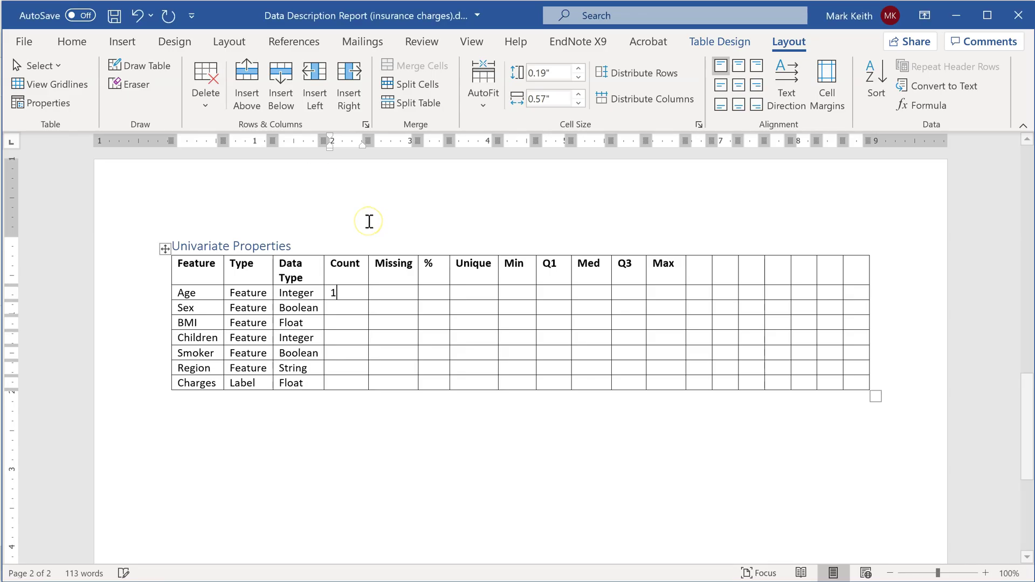
pyautogui.write('1338')
pyautogui.hotkey('alt', 'Tab')
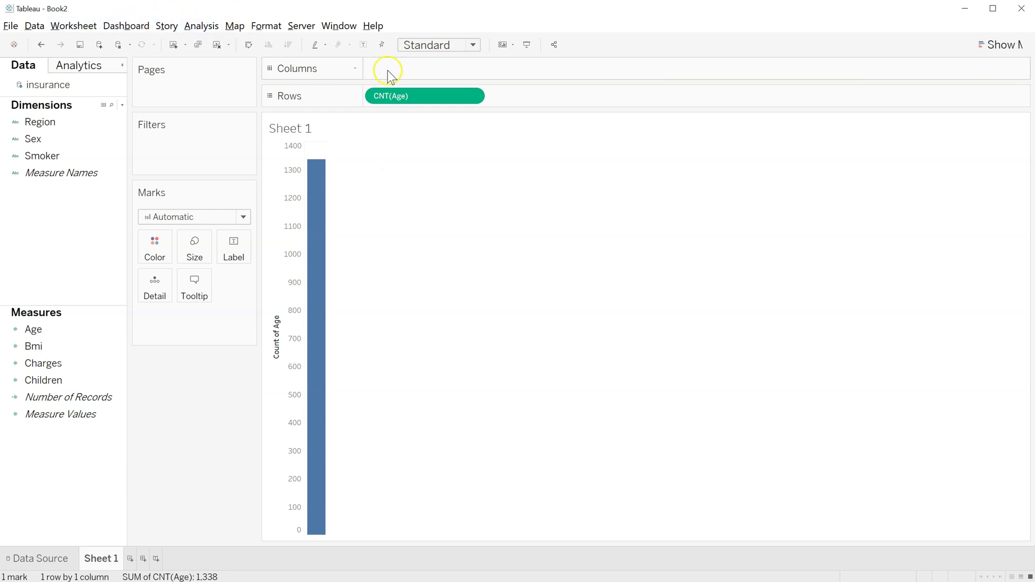
# - Turn on Worksheet > Show Summary to display the CNT(Age) statistics card, all 1,338
pyautogui.click(471, 97)
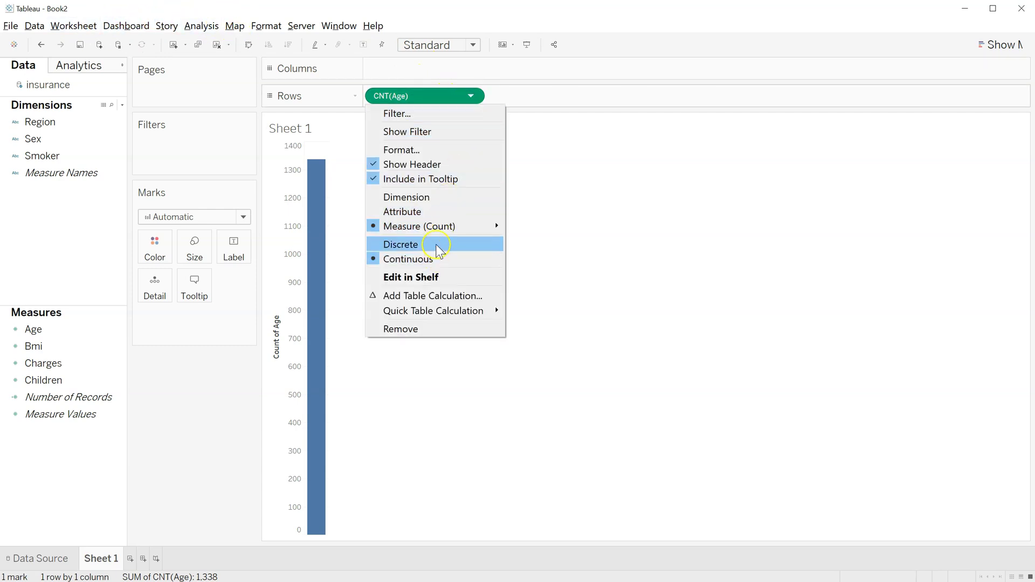
pyautogui.moveTo(438, 228)
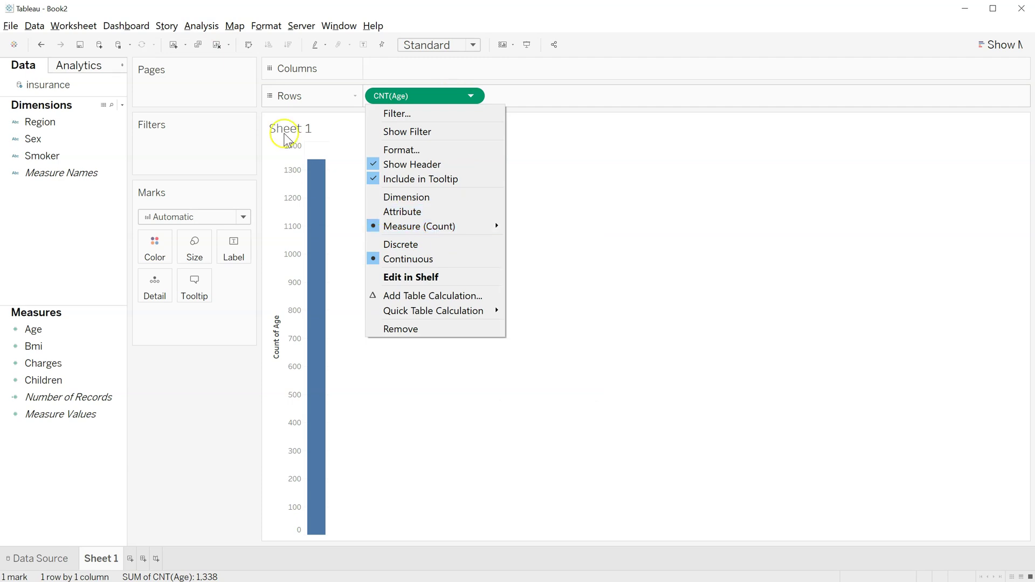
pyautogui.press('Escape')
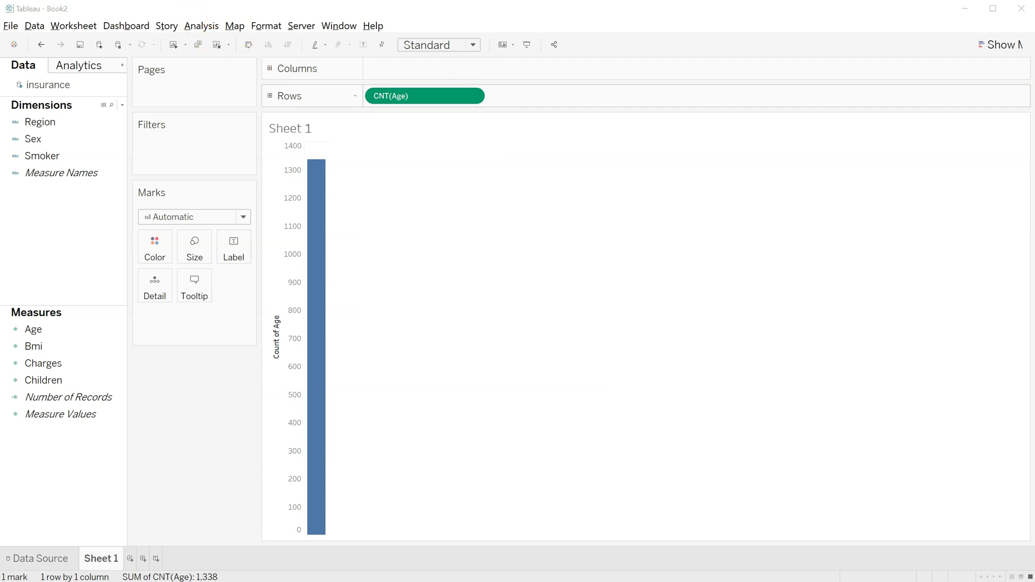
pyautogui.click(73, 26)
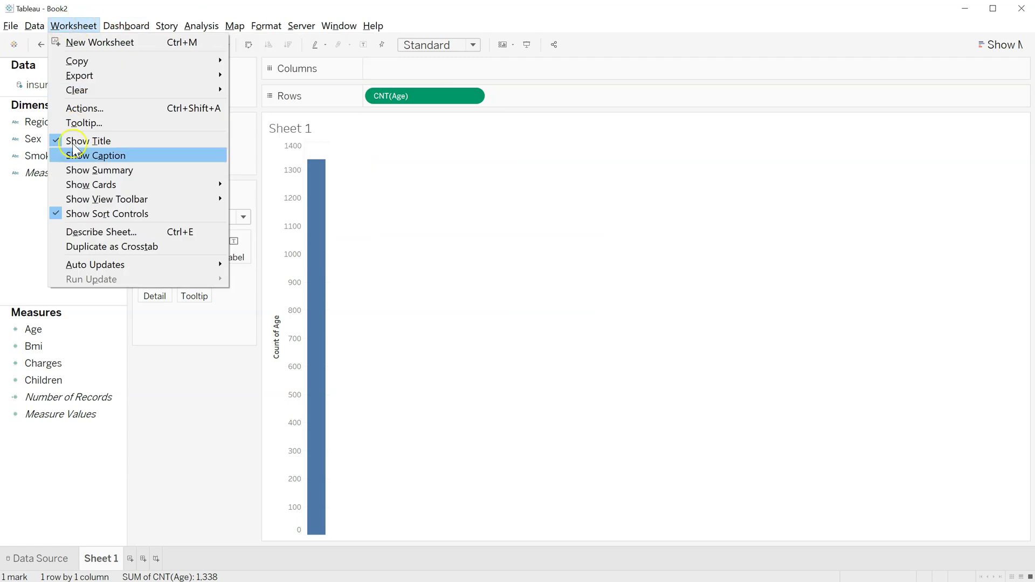
pyautogui.moveTo(79, 188)
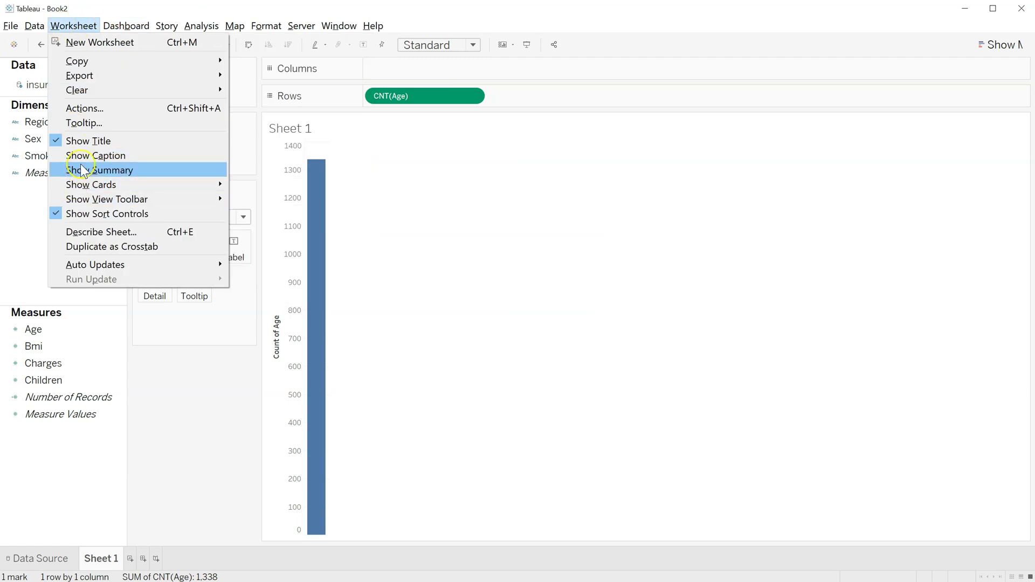
pyautogui.click(85, 167)
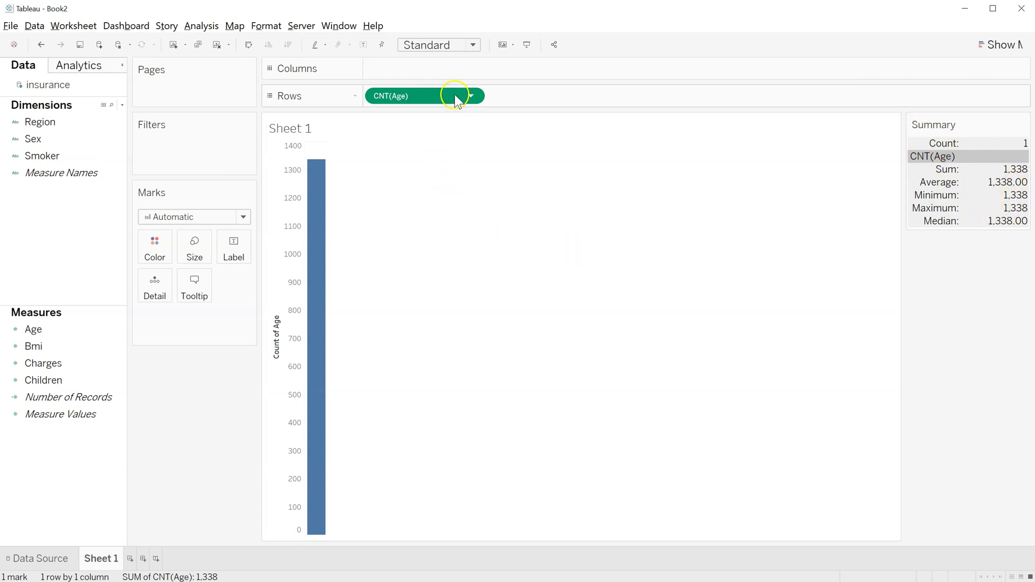
# - Switch Age to Sum and turn off Aggregate Measures so all 1338 Age values plot individually
pyautogui.click(472, 96)
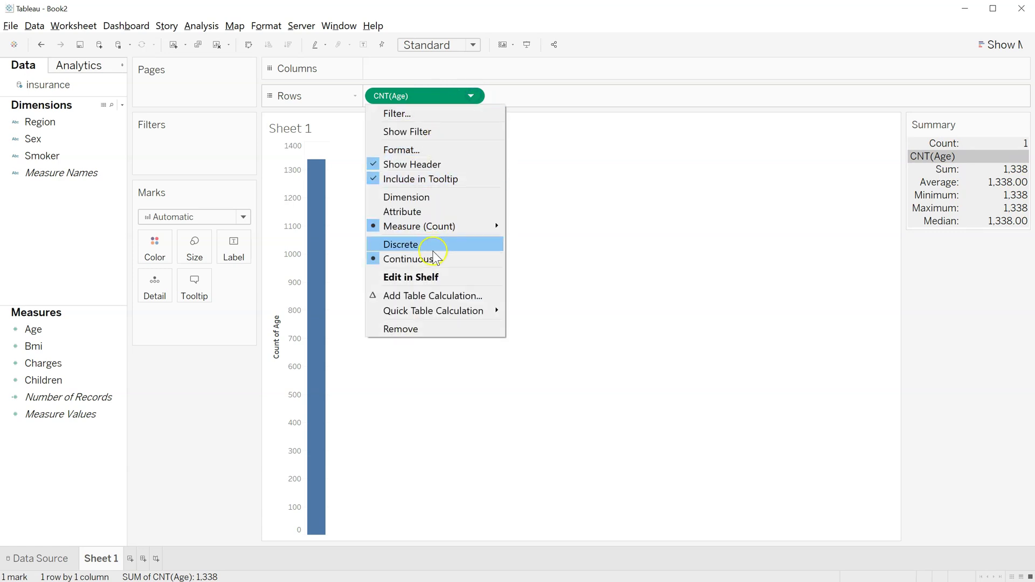
pyautogui.moveTo(426, 226)
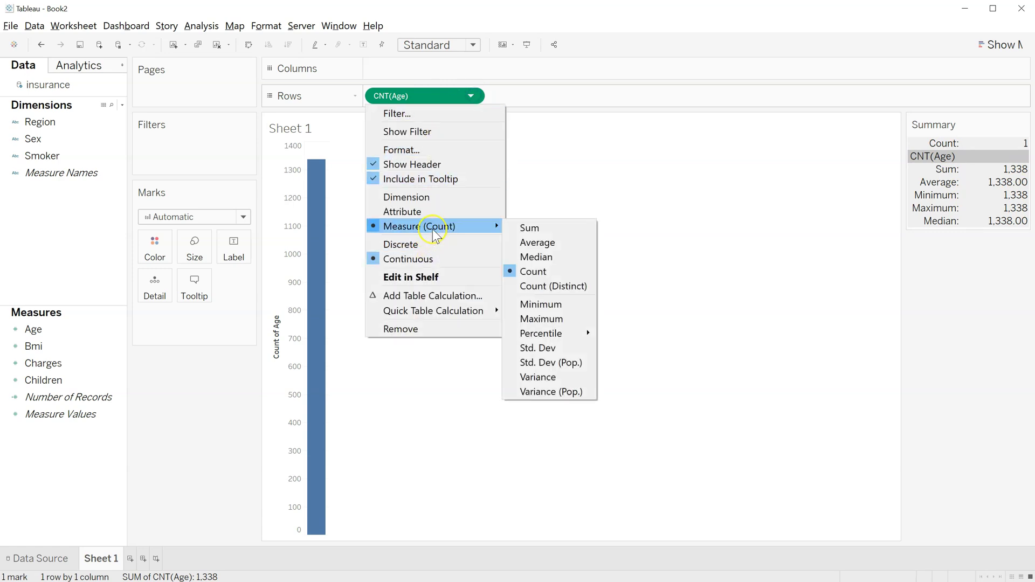
pyautogui.click(519, 226)
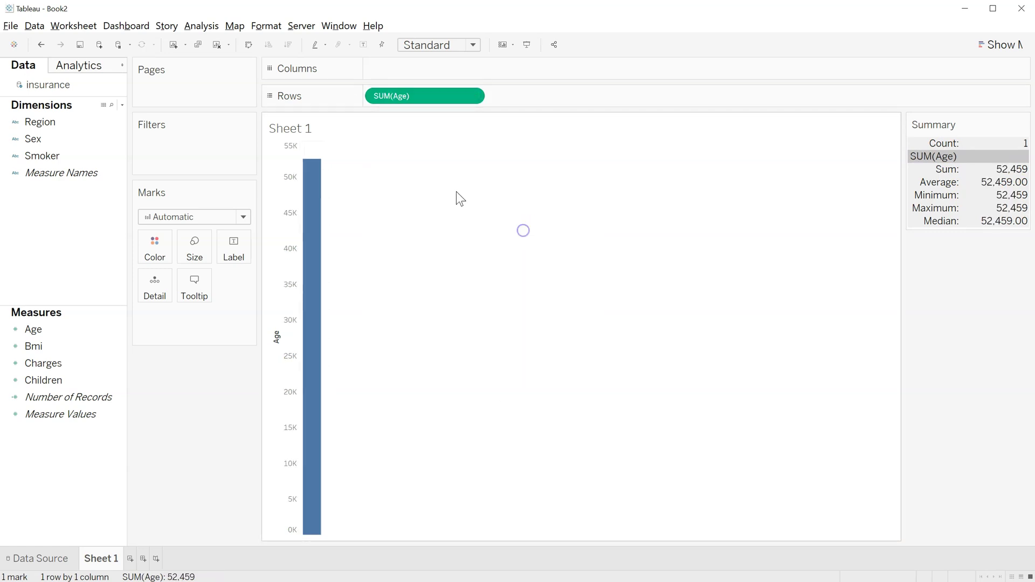
pyautogui.click(206, 27)
pyautogui.click(217, 57)
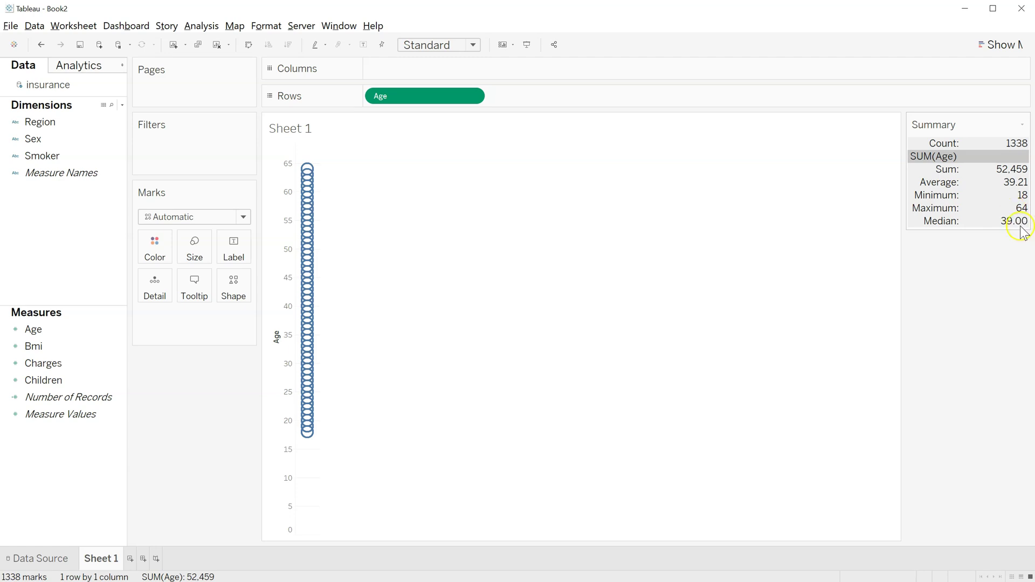
pyautogui.hotkey('alt', 'Tab')
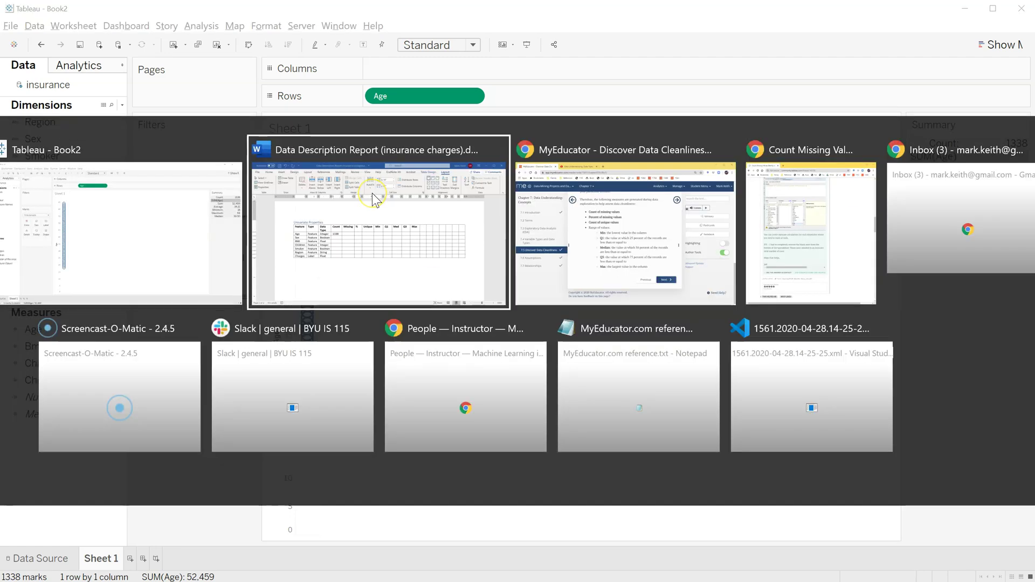
# - Enter 18 in the Age row's Min cell in Word, checking it against Tableau's summary
pyautogui.click(372, 193)
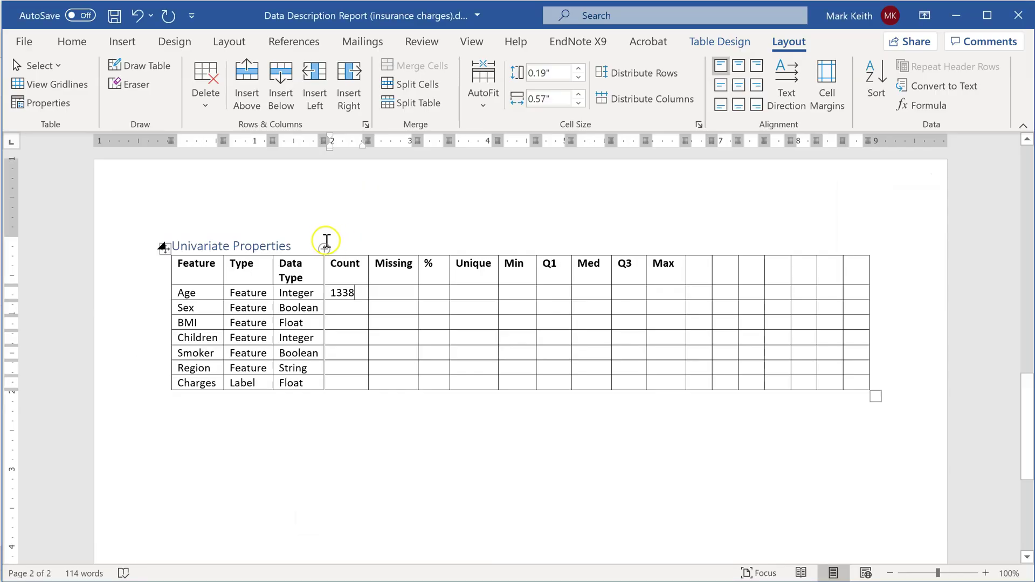
pyautogui.click(521, 293)
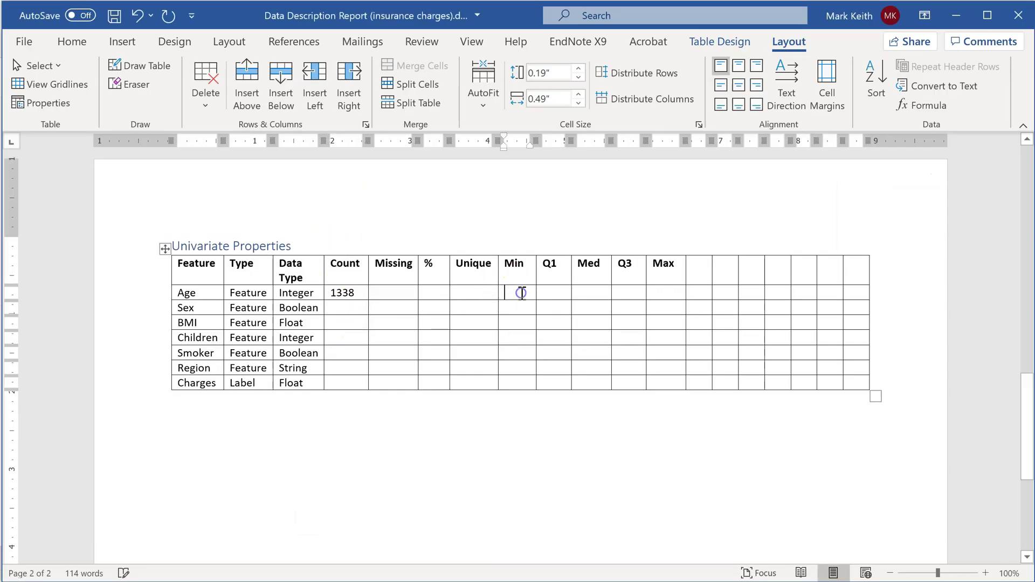
pyautogui.write('18')
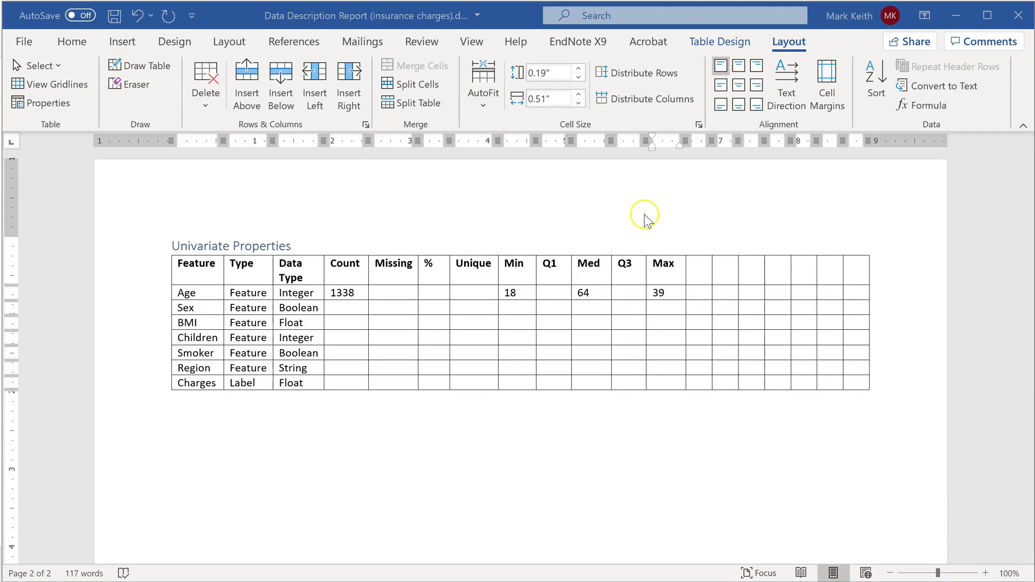
pyautogui.hotkey('alt', 'Tab')
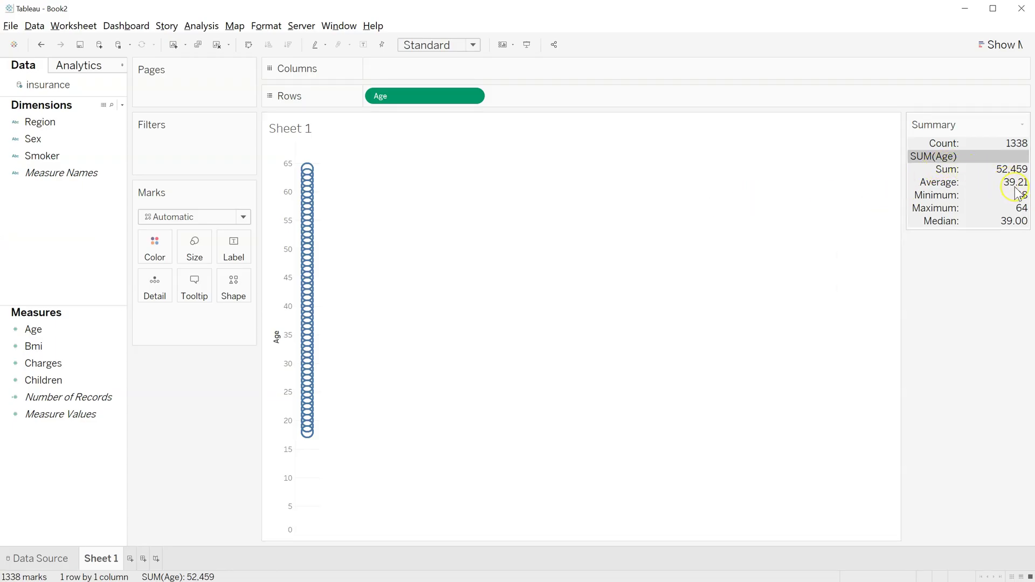
pyautogui.hotkey('alt', 'Tab')
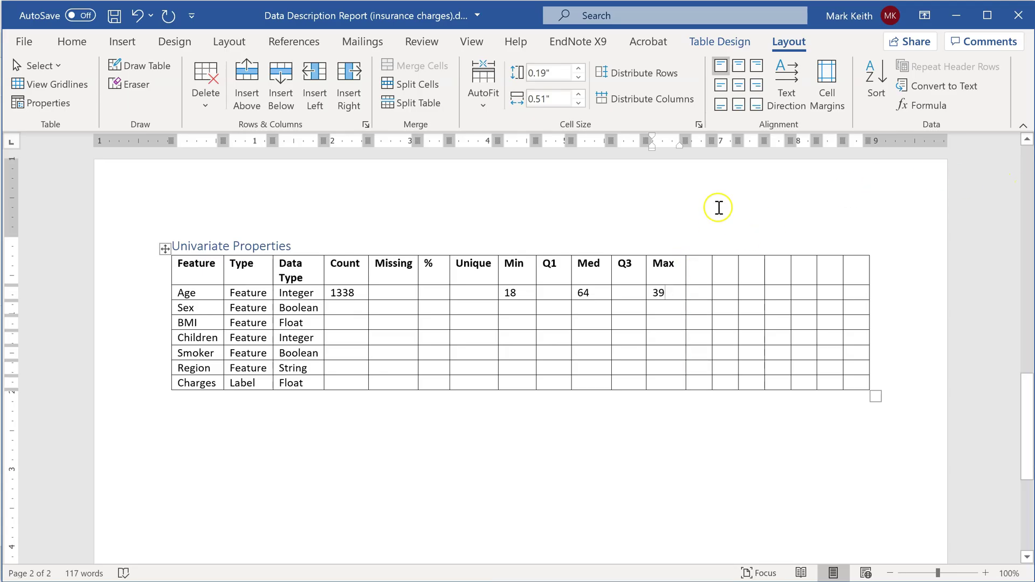
pyautogui.hotkey('alt', 'Tab')
# - Add standard deviation, first quartile and third quartile to the Age summary card
pyautogui.click(1023, 125)
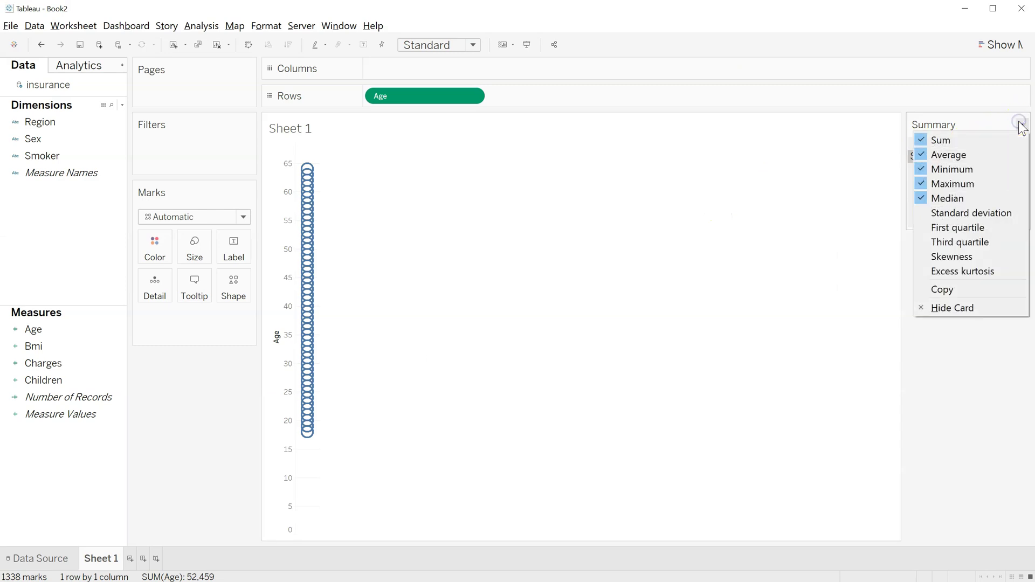
pyautogui.click(965, 213)
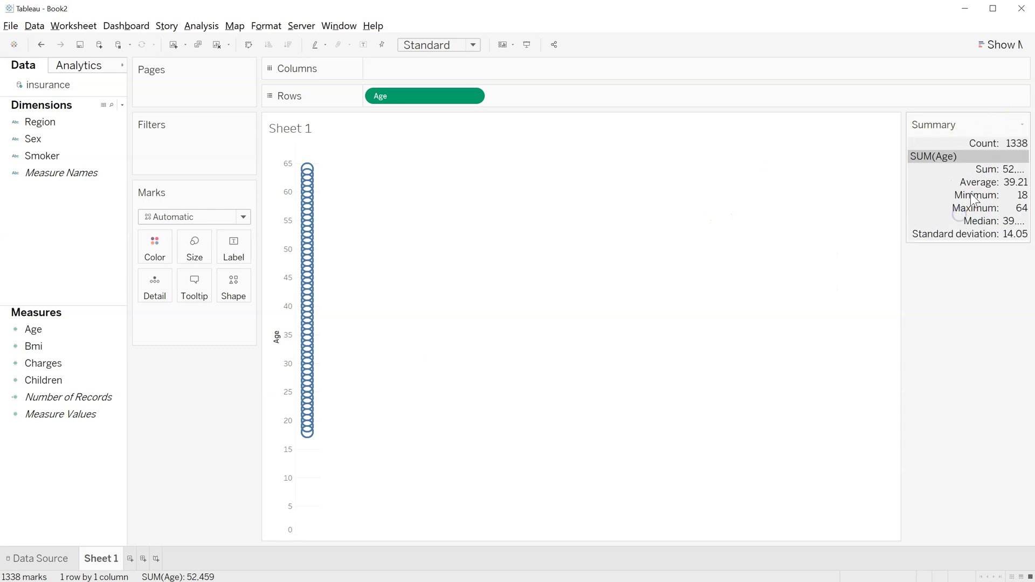
pyautogui.click(1022, 124)
pyautogui.click(990, 227)
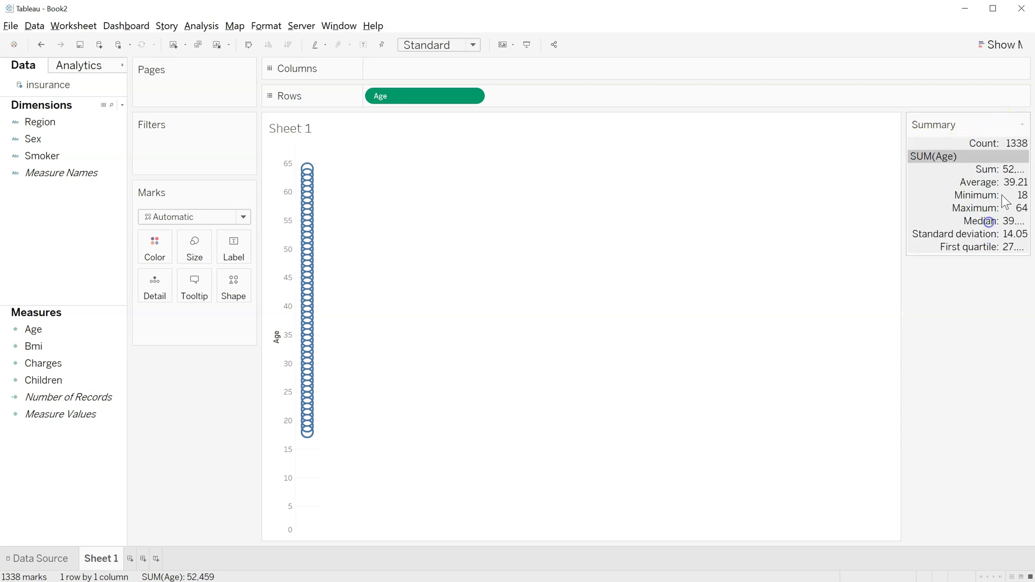
pyautogui.click(1024, 124)
pyautogui.click(992, 241)
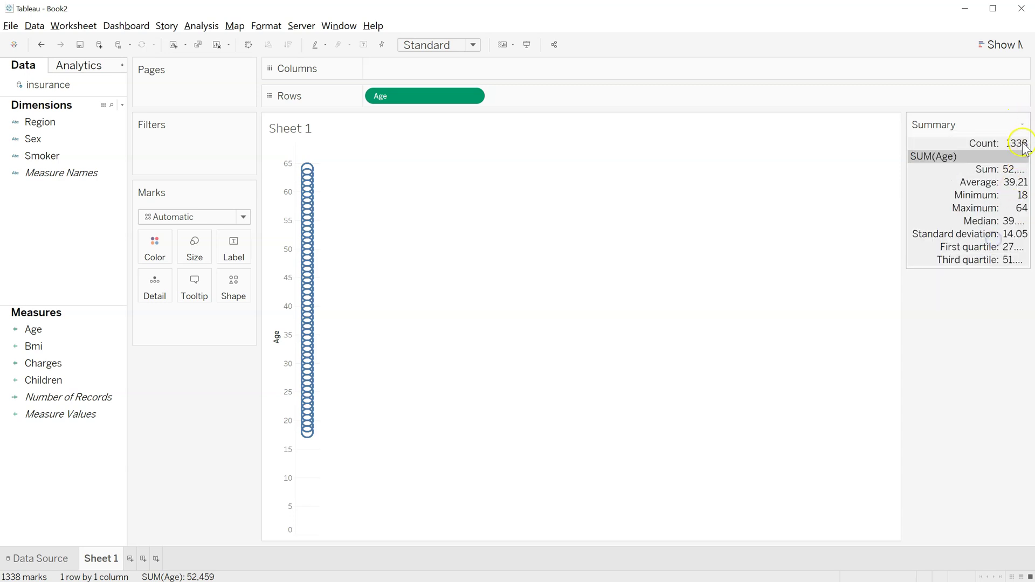
# - Add skewness and excess kurtosis, then widen the summary card to show full values
pyautogui.click(1023, 124)
pyautogui.click(986, 256)
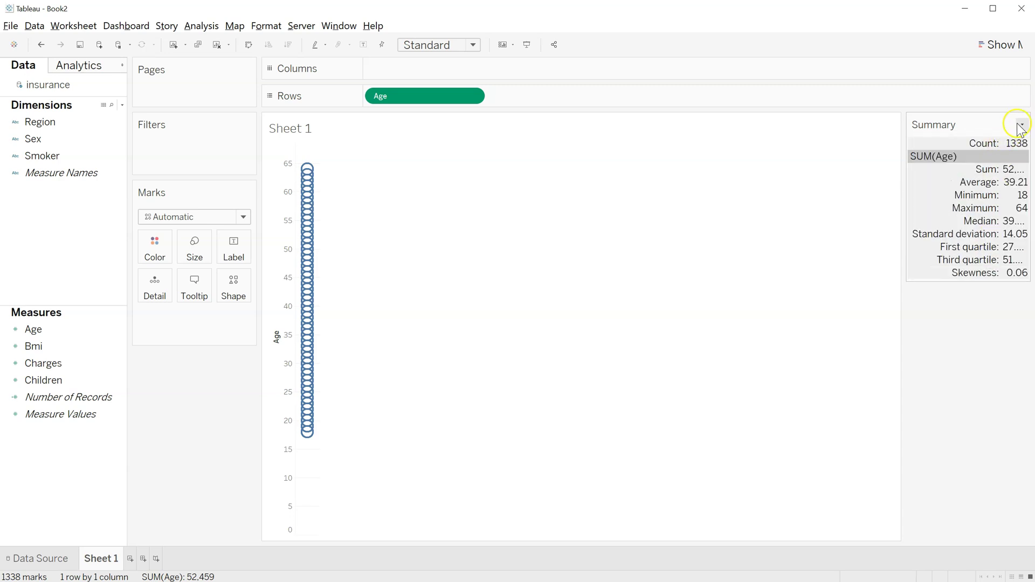
pyautogui.click(1020, 124)
pyautogui.click(976, 272)
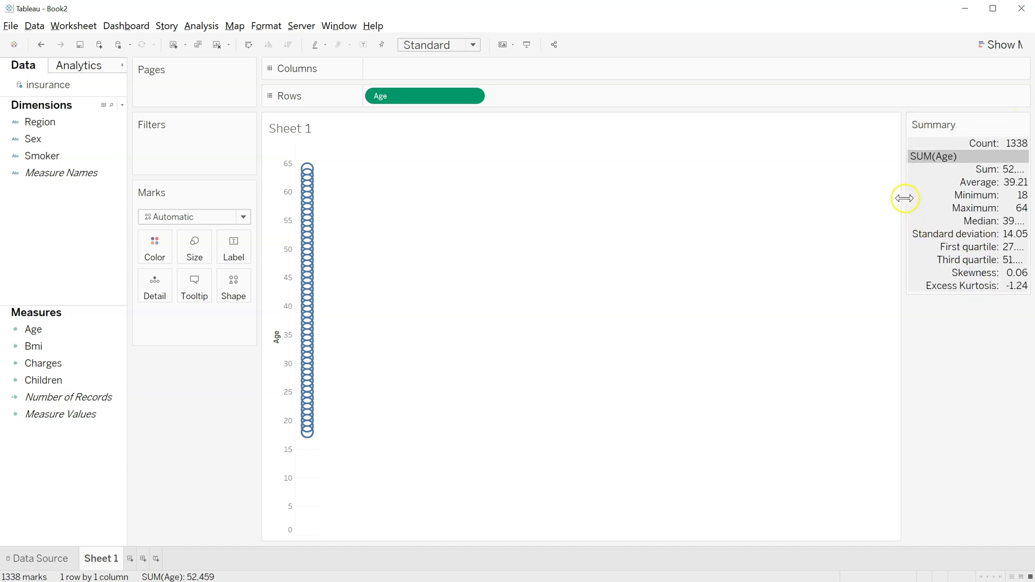
pyautogui.moveTo(905, 199)
pyautogui.mouseDown()
pyautogui.moveTo(864, 211)
pyautogui.moveTo(890, 203)
pyautogui.mouseUp()
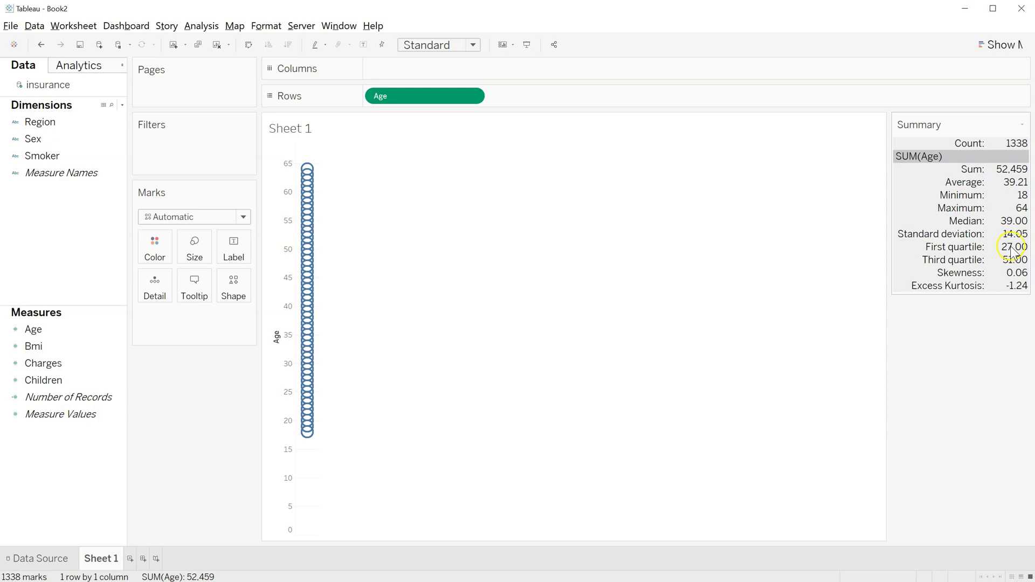
# - Enter 27 as Age's Q1 in Word, then move to the Age row's Unique cell
pyautogui.hotkey('alt', 'Tab')
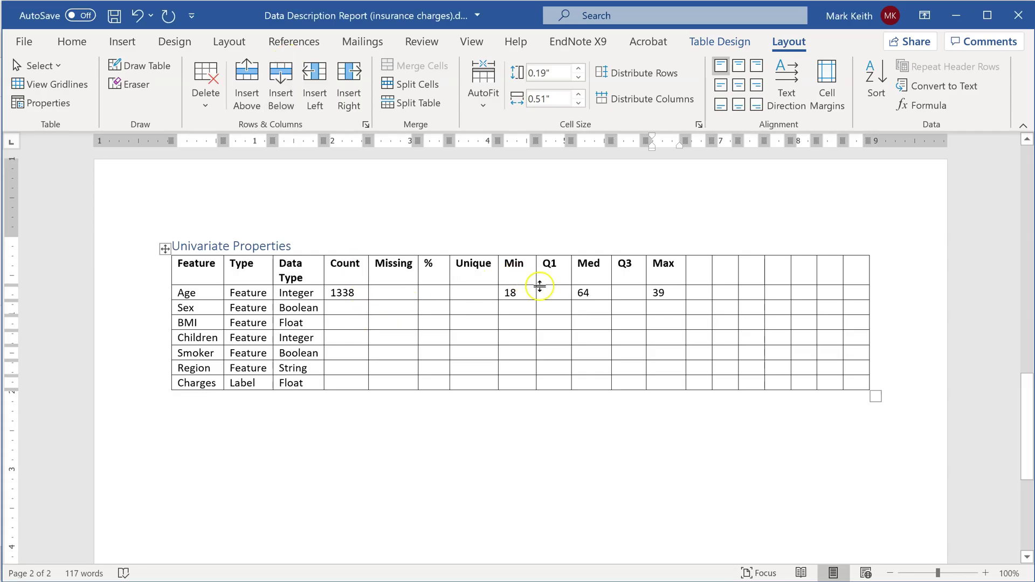
pyautogui.write('27')
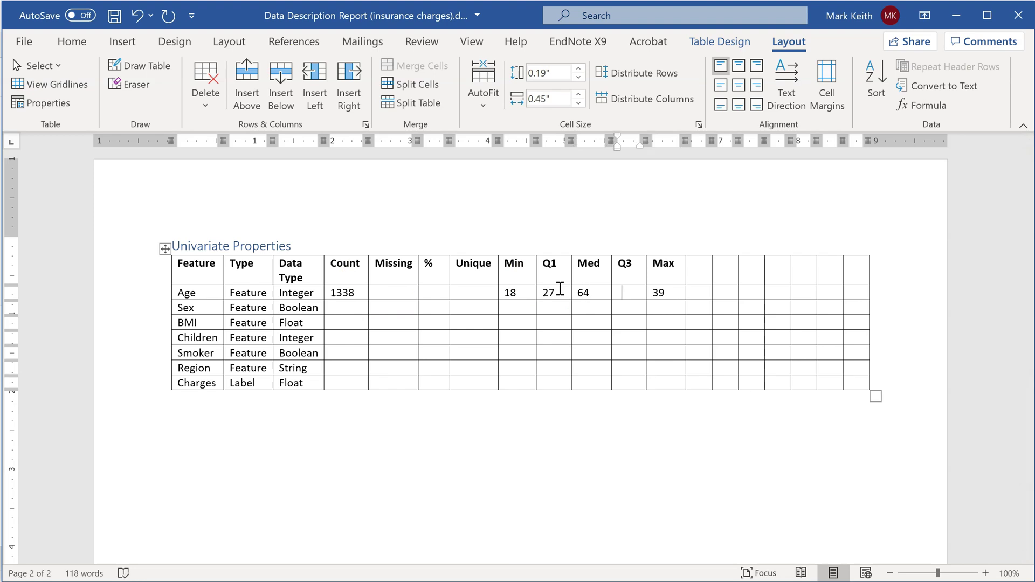
pyautogui.click(476, 299)
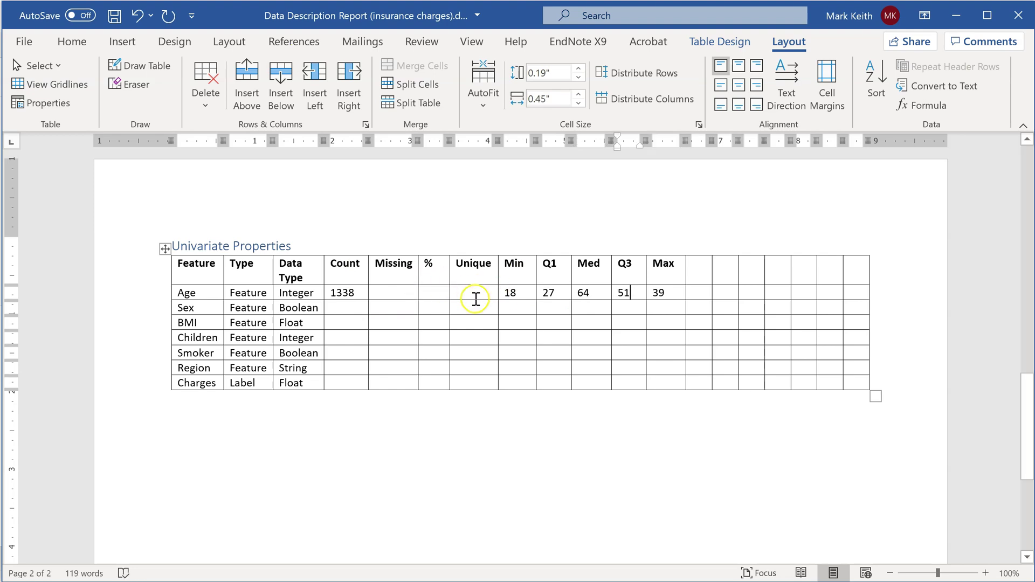
pyautogui.hotkey('alt', 'Tab')
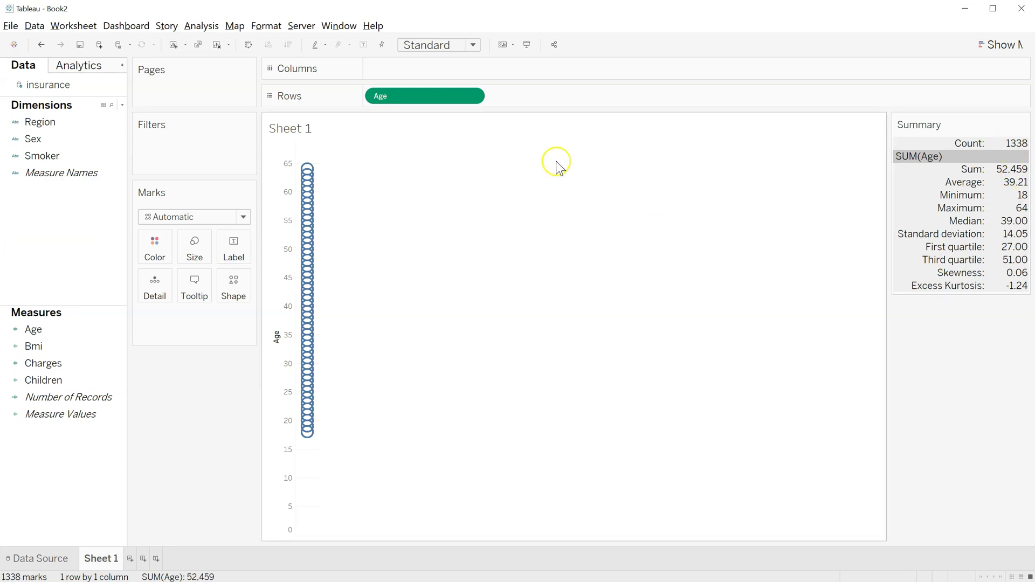
# - Change Age to Count (Distinct) with Aggregate Measures on, showing 47 distinct values
pyautogui.click(472, 97)
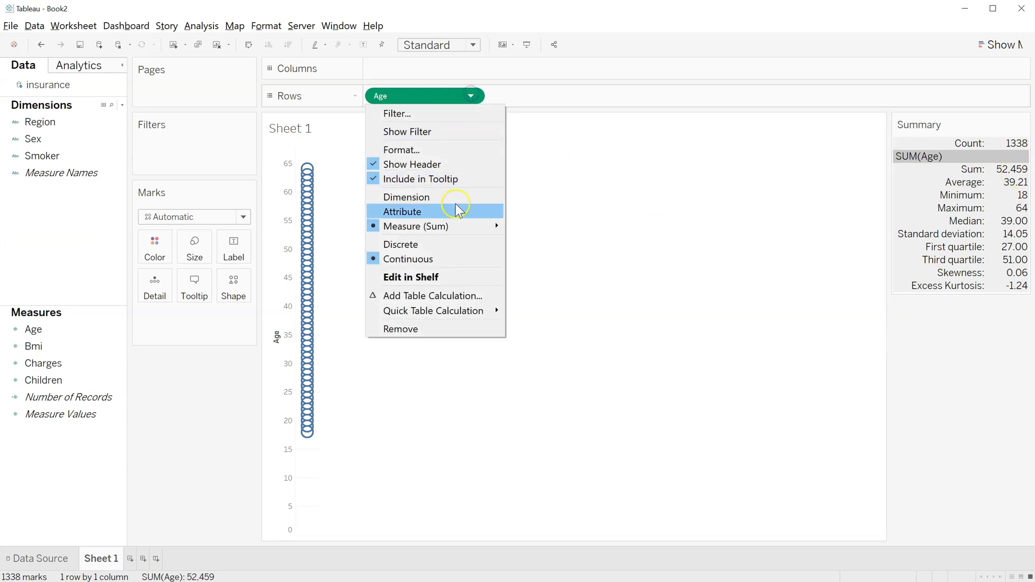
pyautogui.moveTo(460, 226)
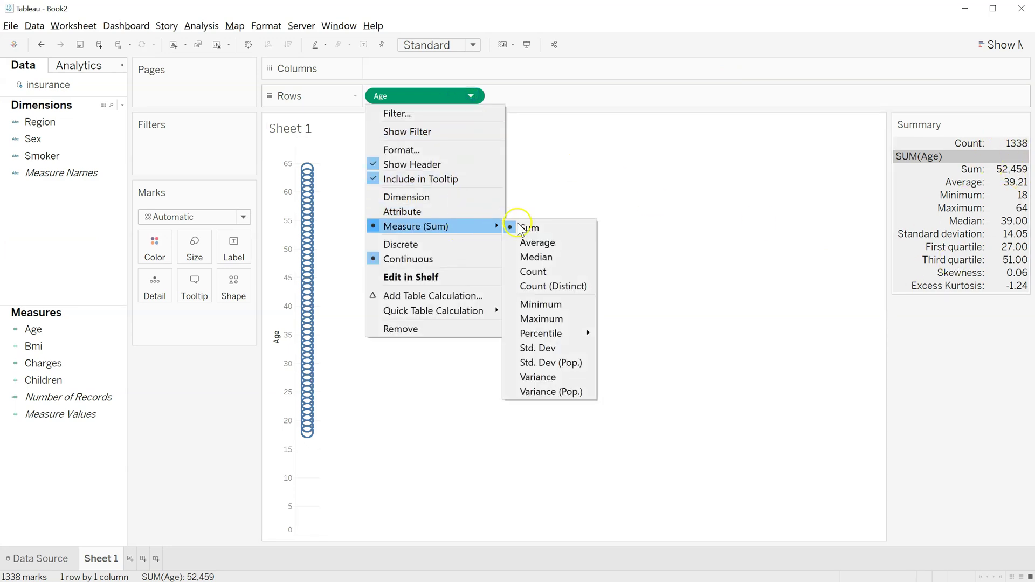
pyautogui.click(553, 285)
pyautogui.moveTo(305, 339)
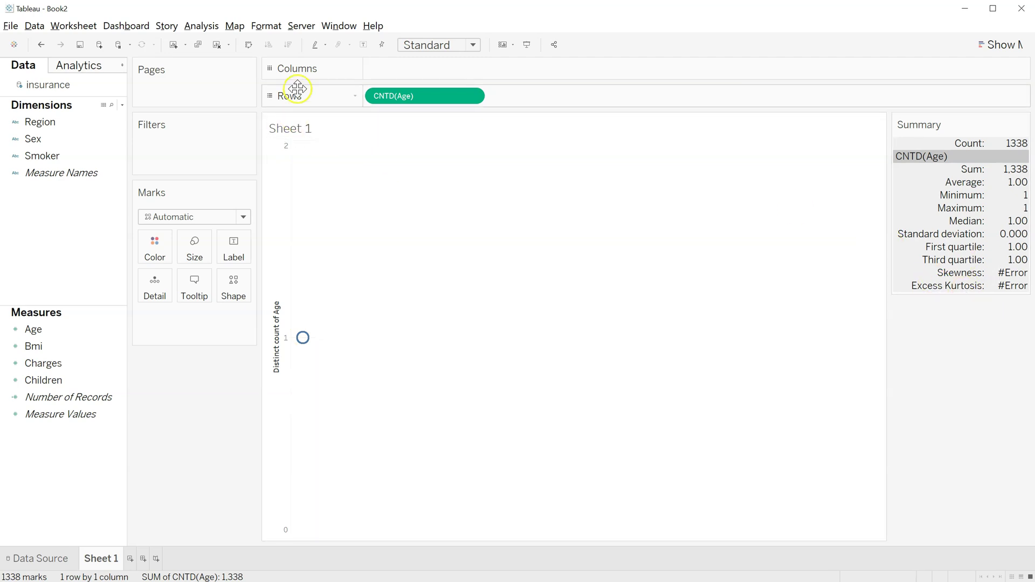
pyautogui.click(201, 26)
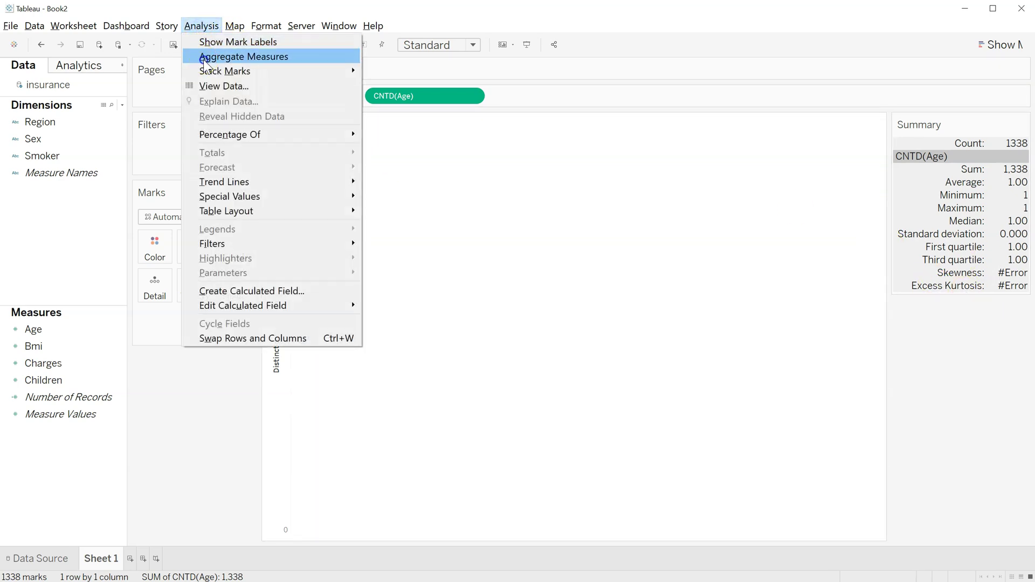
pyautogui.click(238, 56)
pyautogui.moveTo(313, 205)
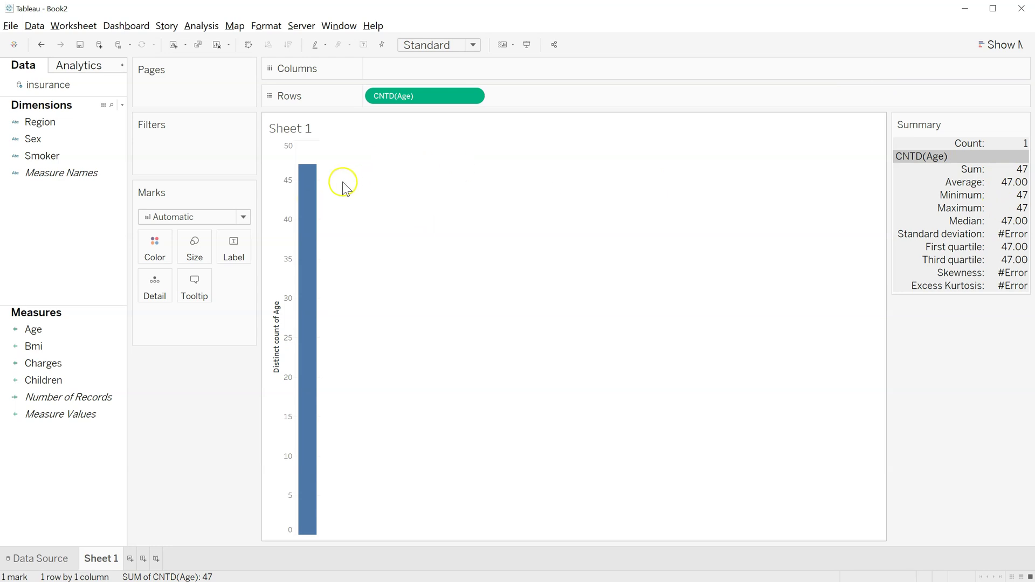
# - Type 47 into the Age row's Unique cell in the Word table
pyautogui.hotkey('alt', 'Tab')
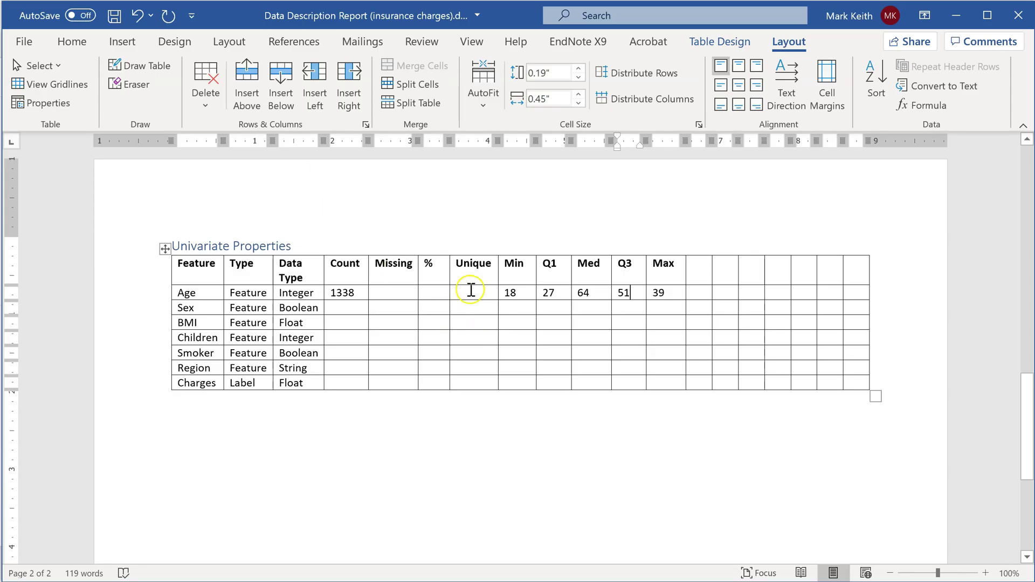
pyautogui.click(472, 293)
pyautogui.write('47')
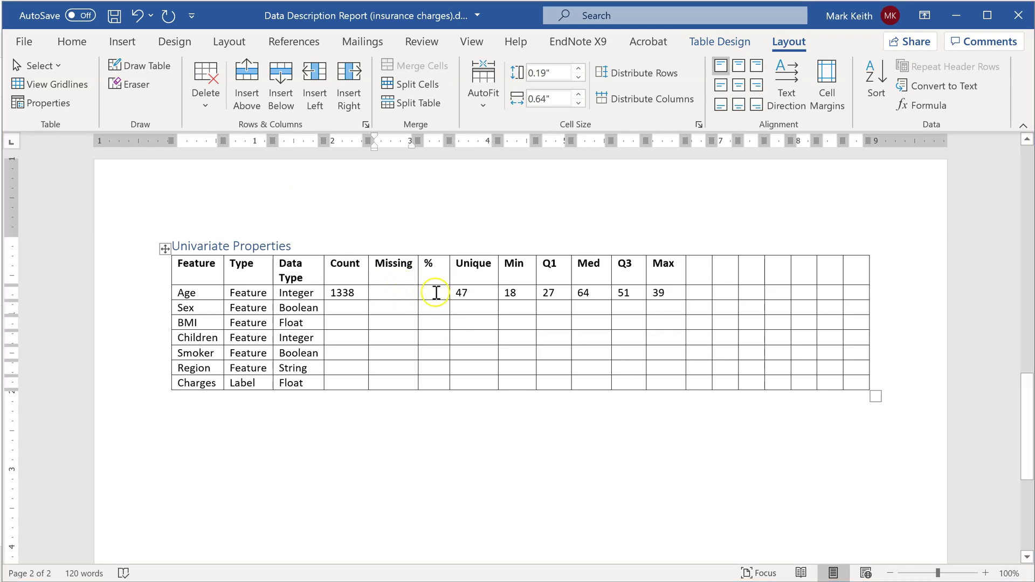
pyautogui.hotkey('alt', 'Tab')
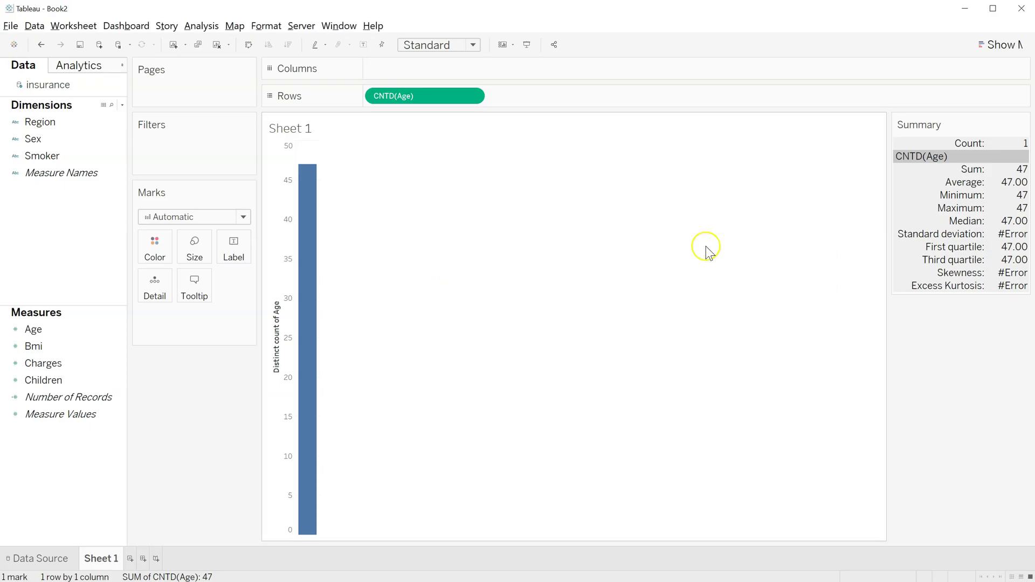
# - Turn off Aggregate Measures and set CNTD(Age) back to Sum, restoring all 1338 marks
pyautogui.click(470, 97)
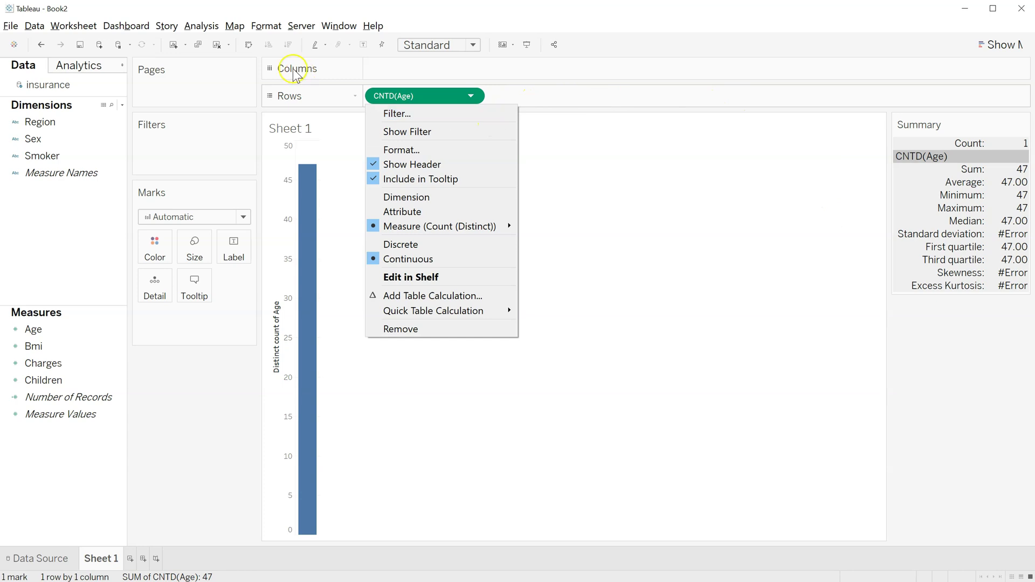
pyautogui.click(218, 27)
pyautogui.click(226, 56)
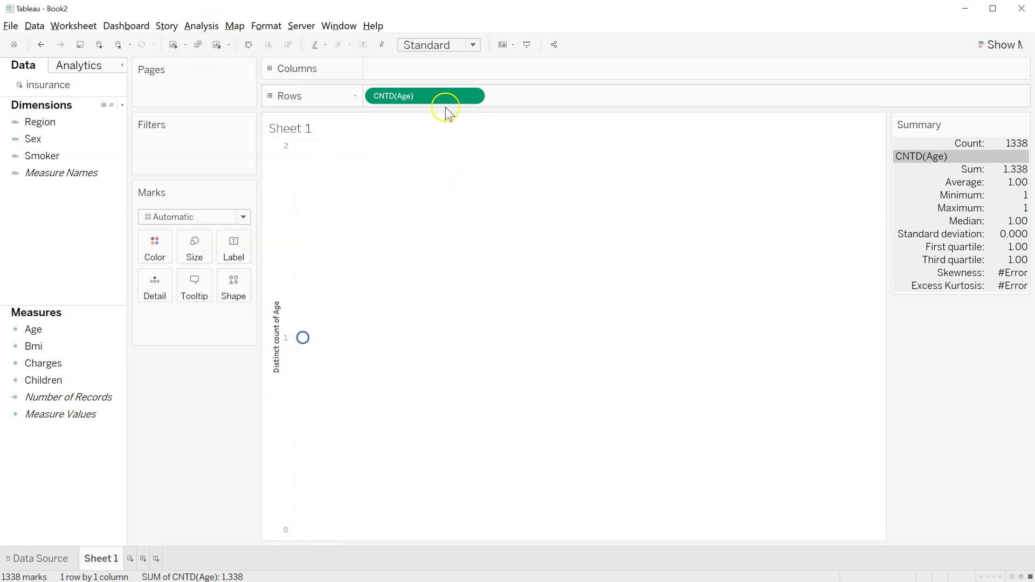
pyautogui.click(472, 96)
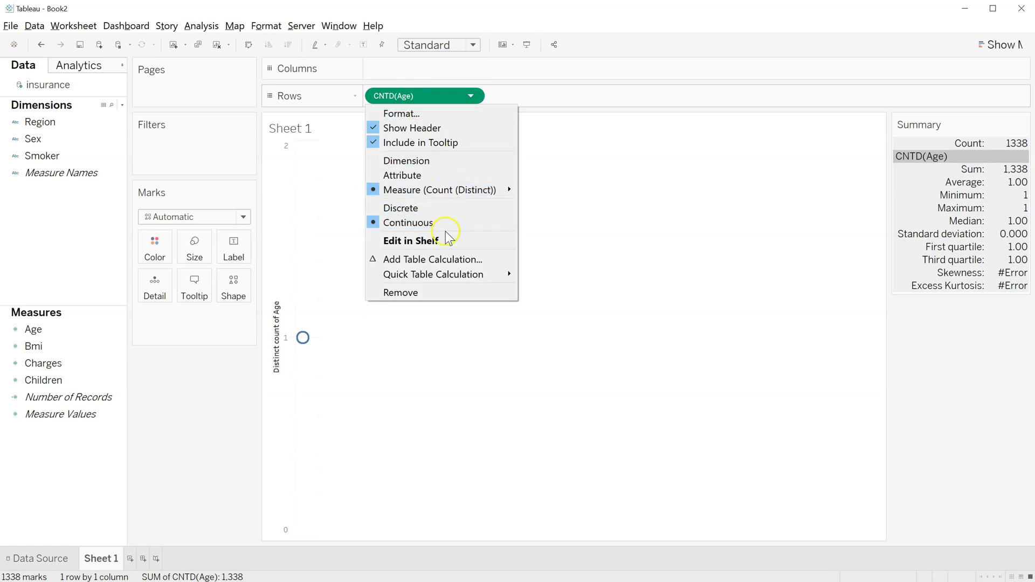
pyautogui.moveTo(458, 204)
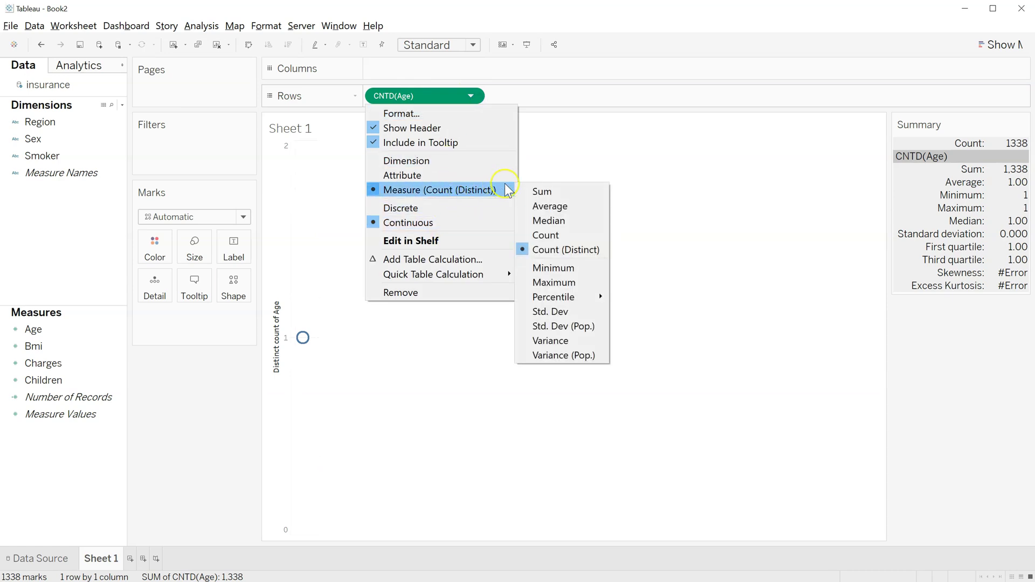
pyautogui.click(569, 196)
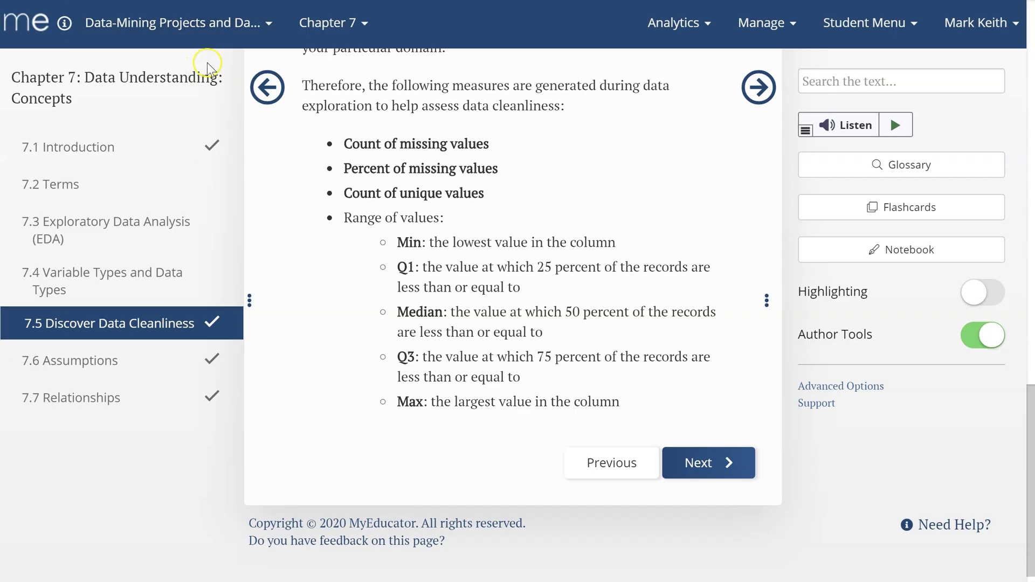
# - Navigate the MyEducator book to Chapter 6, section 6.6 Calculations
pyautogui.click(333, 23)
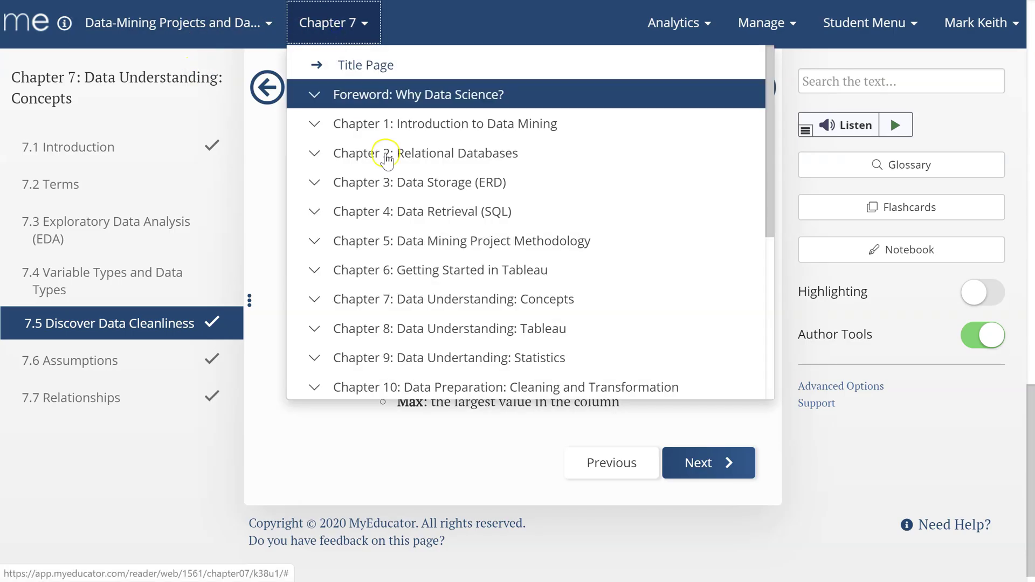
pyautogui.click(438, 268)
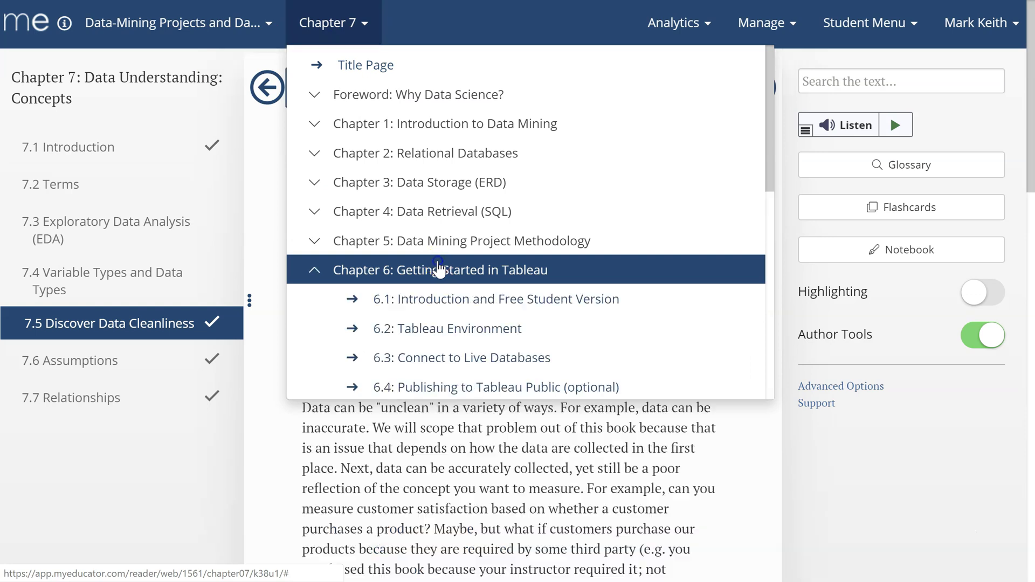
pyautogui.scroll(-3, 439, 315)
pyautogui.click(447, 302)
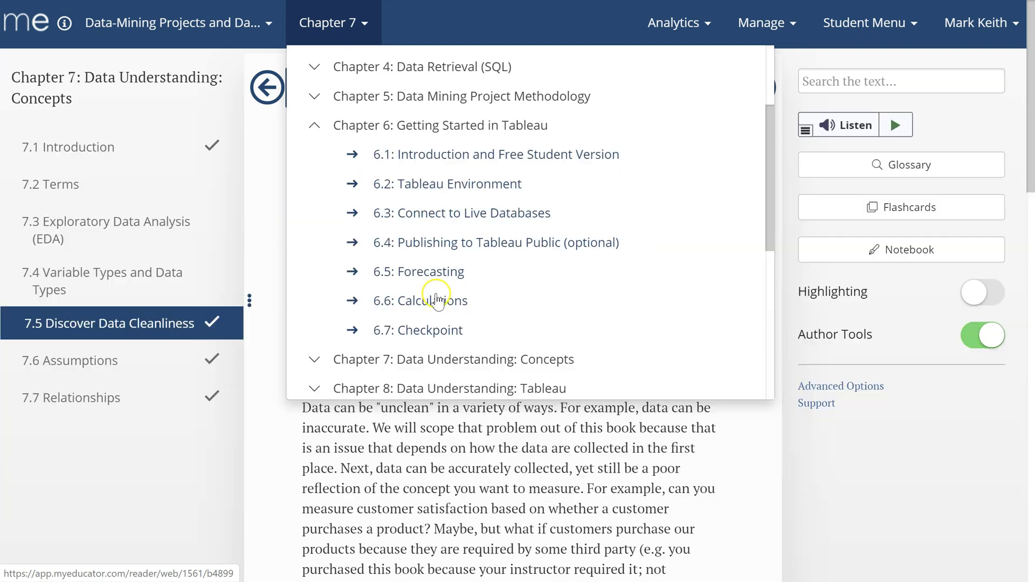
pyautogui.hotkey('alt', 'Tab')
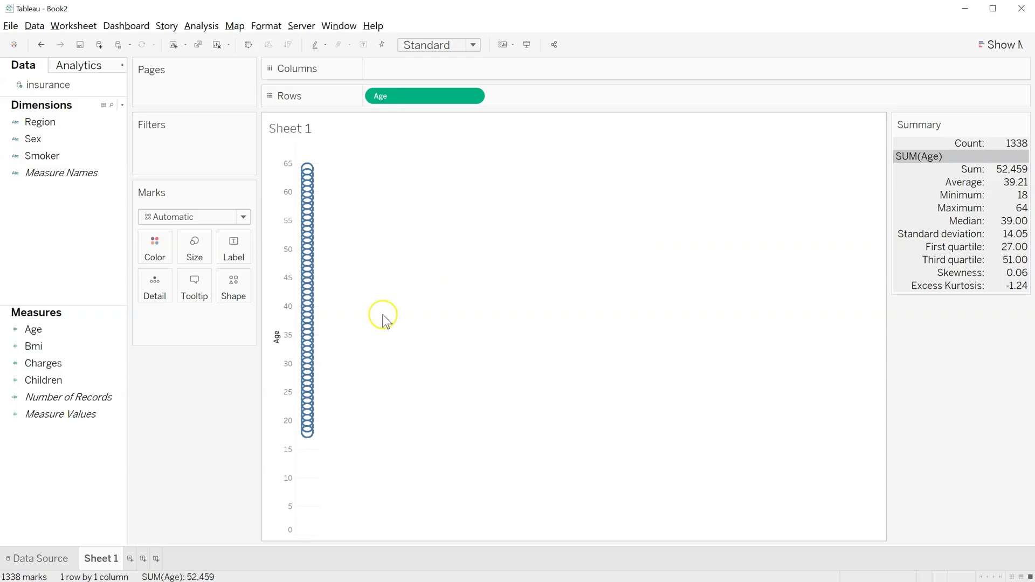
# - Create a new calculated field named MissingAge
pyautogui.rightClick(55, 453)
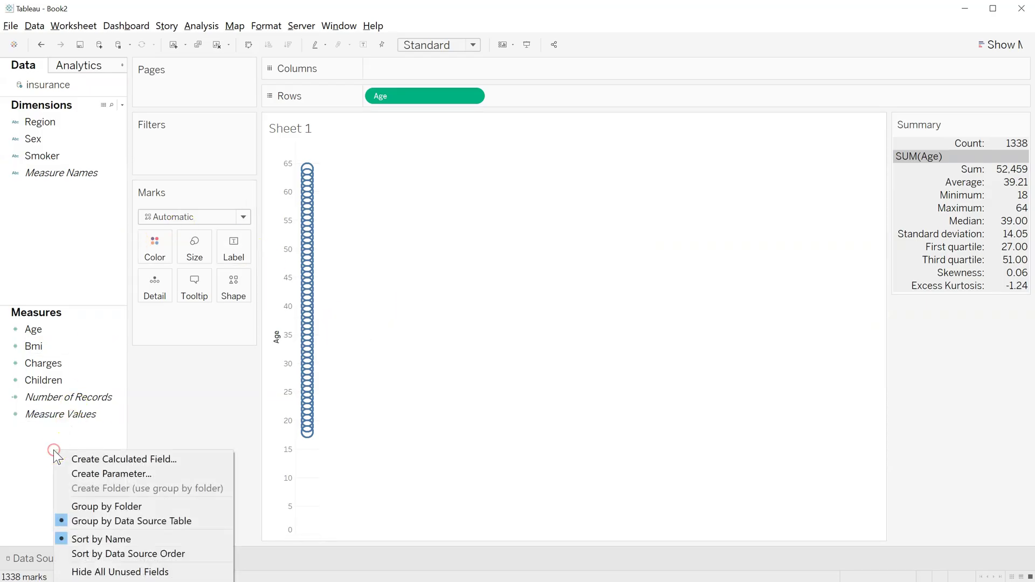
pyautogui.click(68, 460)
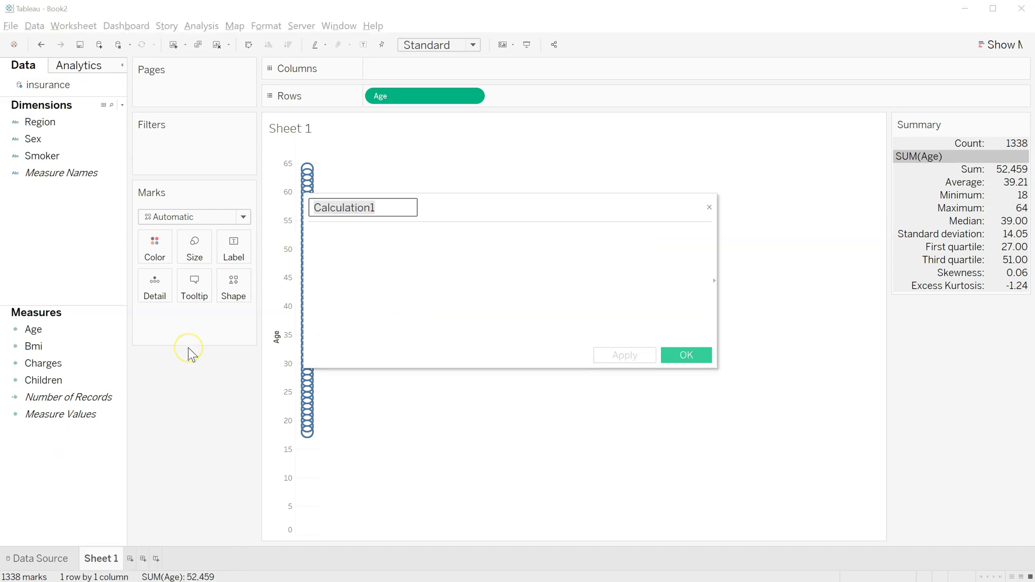
pyautogui.write('MissingAge')
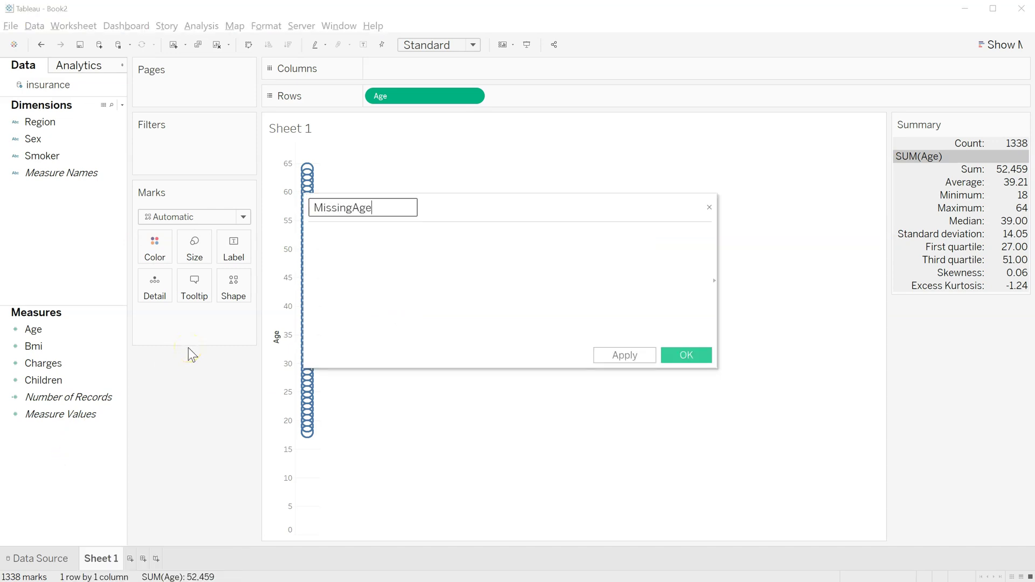
pyautogui.click(390, 257)
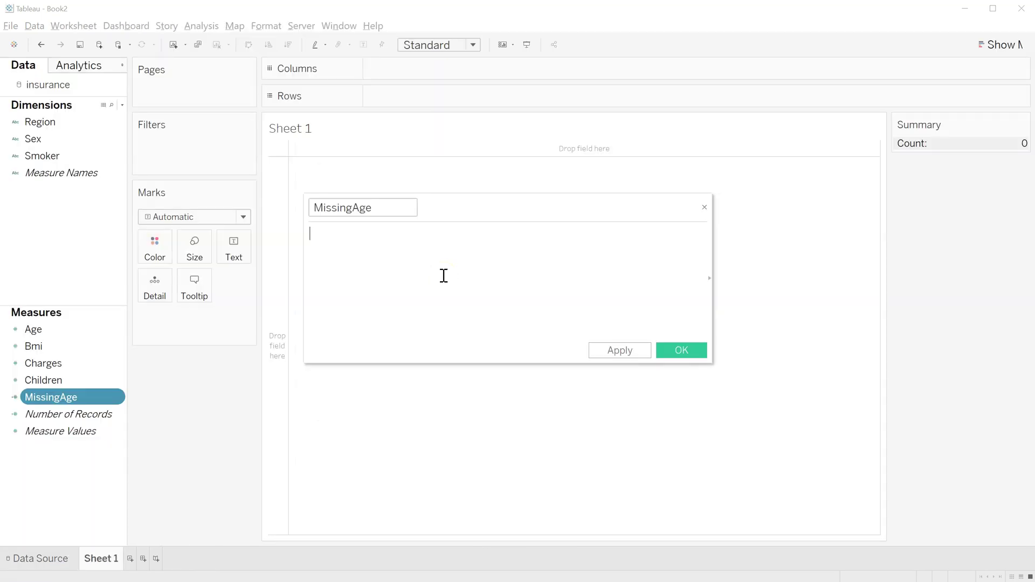
# - Write the formula sum(if ISNULL([Age]) THEN 1 ELSE 0 END), then apply and save it
pyautogui.write('sum')
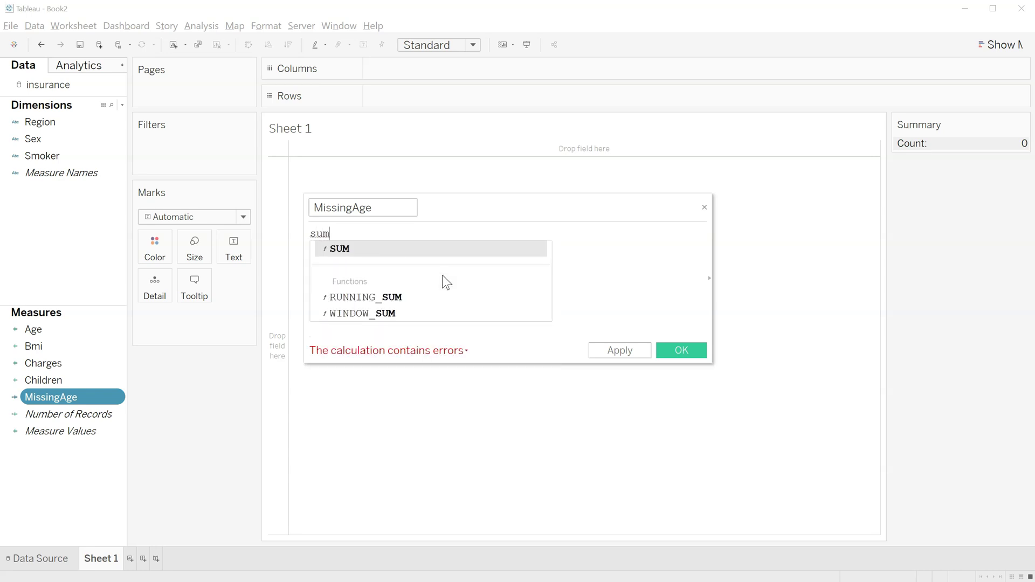
pyautogui.write('(')
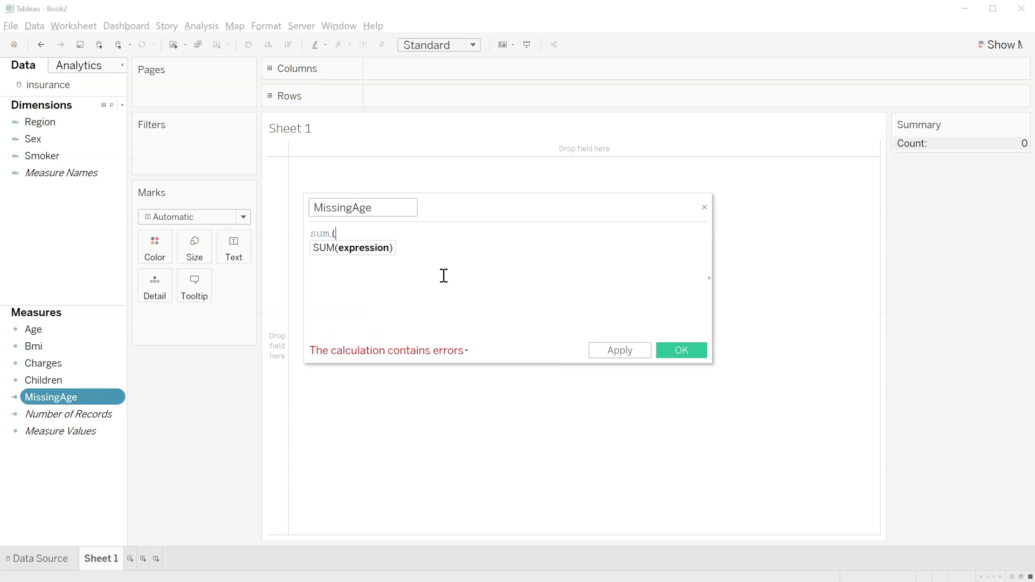
pyautogui.write('if ')
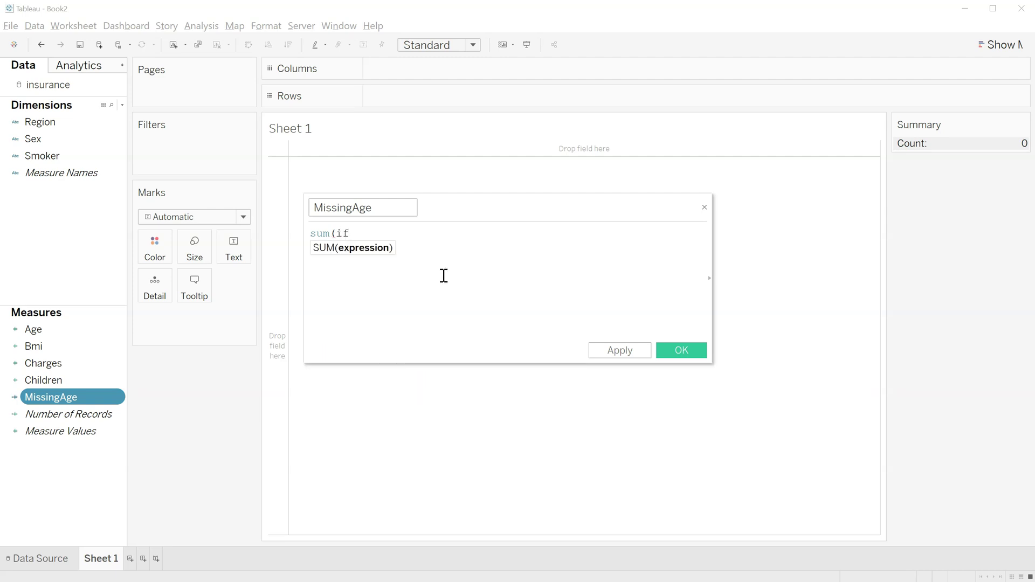
pyautogui.write('isnul')
pyautogui.press('Return')
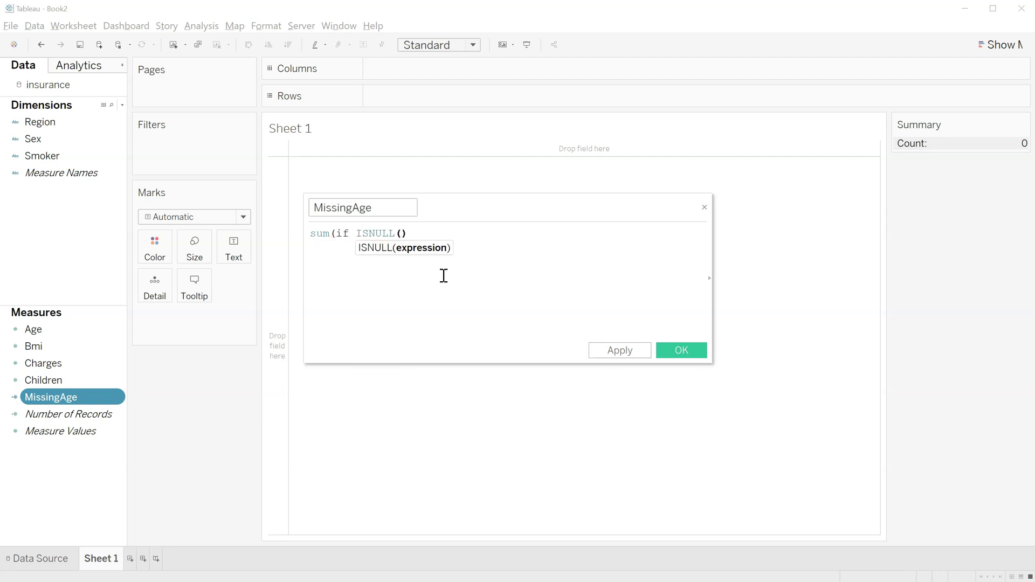
pyautogui.write('[Age')
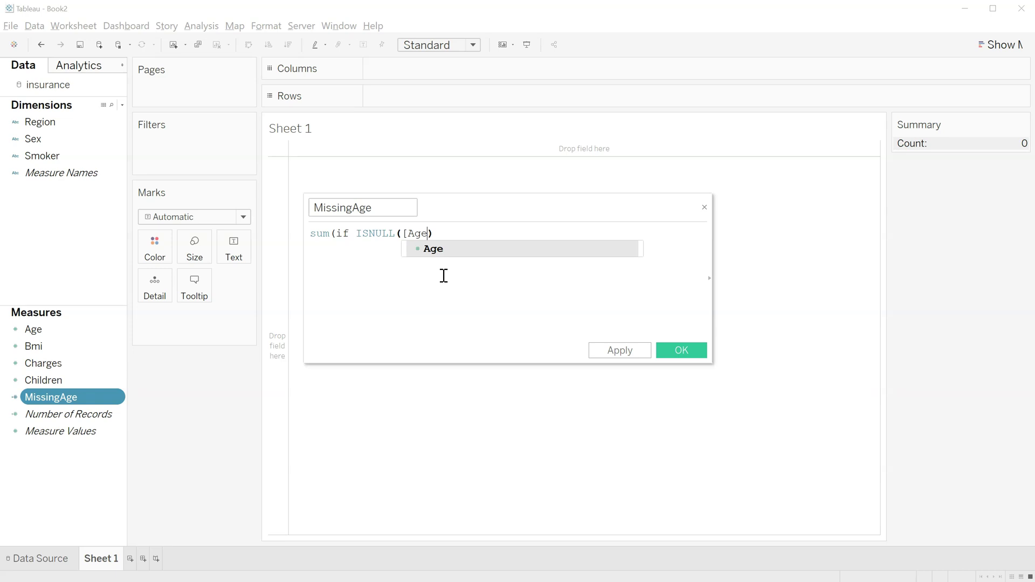
pyautogui.press('Return')
pyautogui.press('Right')
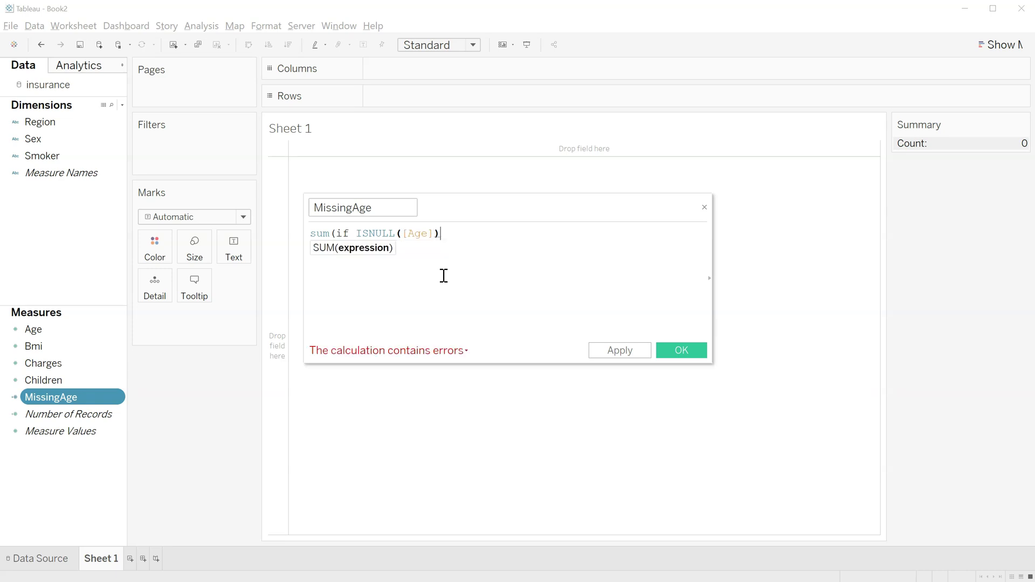
pyautogui.write('THEN 1')
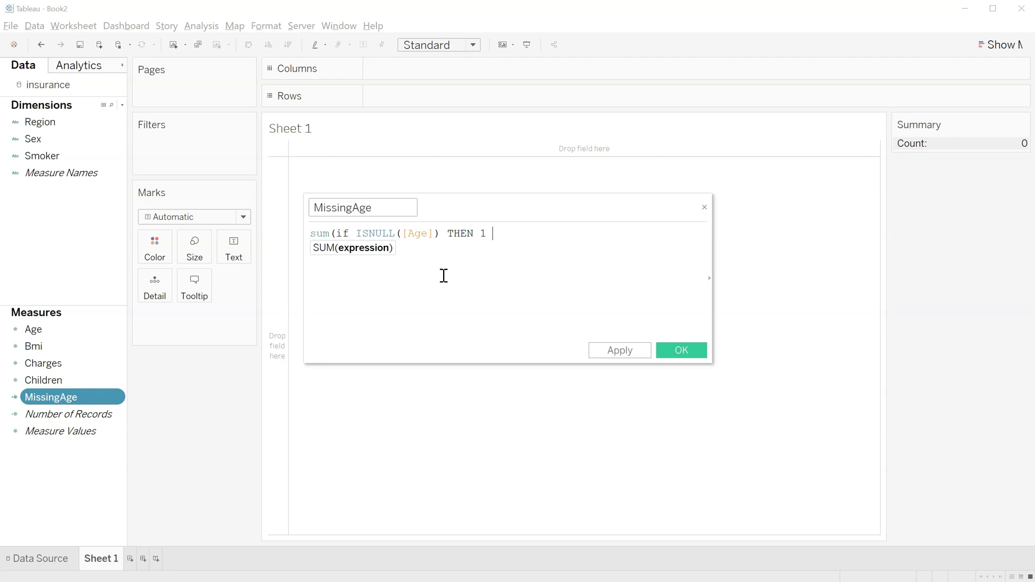
pyautogui.write(' else')
pyautogui.press('Return')
pyautogui.write('0 end')
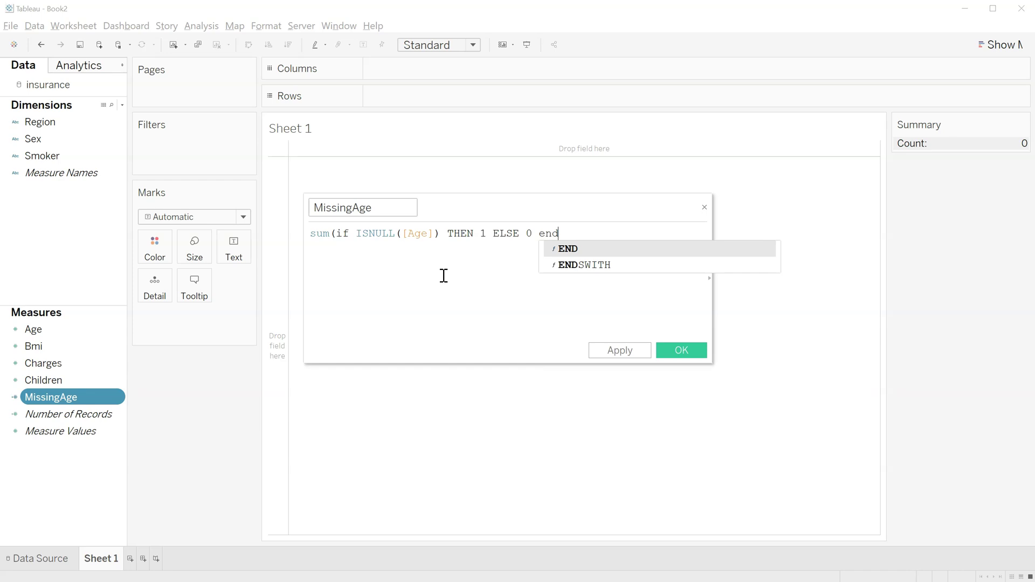
pyautogui.press('Return')
pyautogui.write(')')
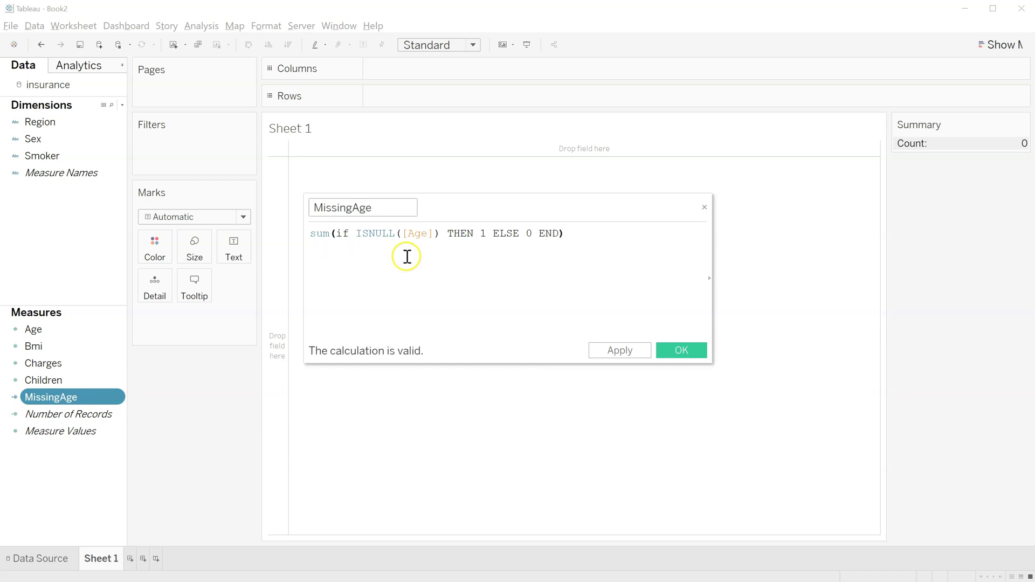
pyautogui.click(621, 350)
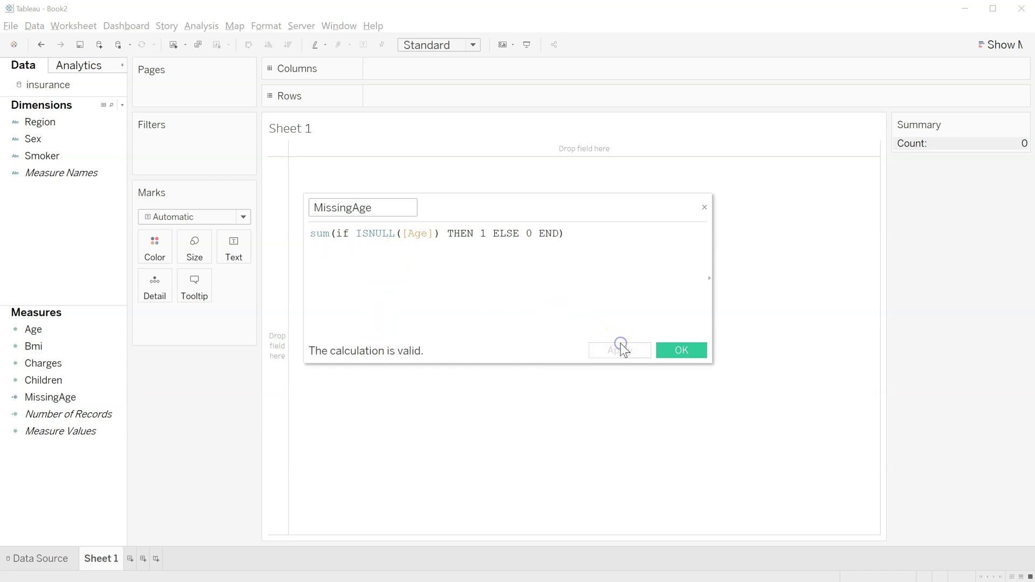
pyautogui.click(678, 350)
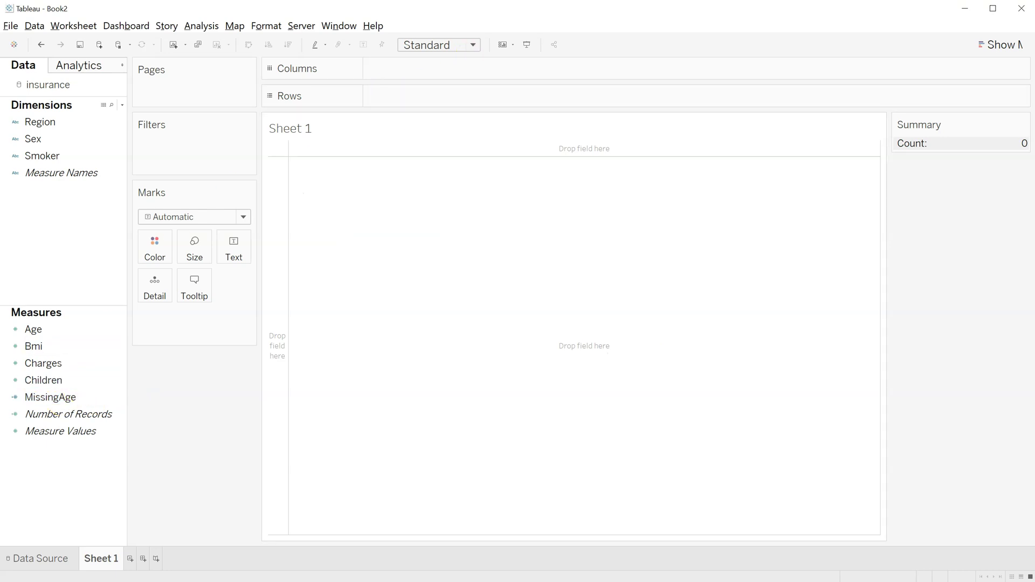
pyautogui.click(57, 556)
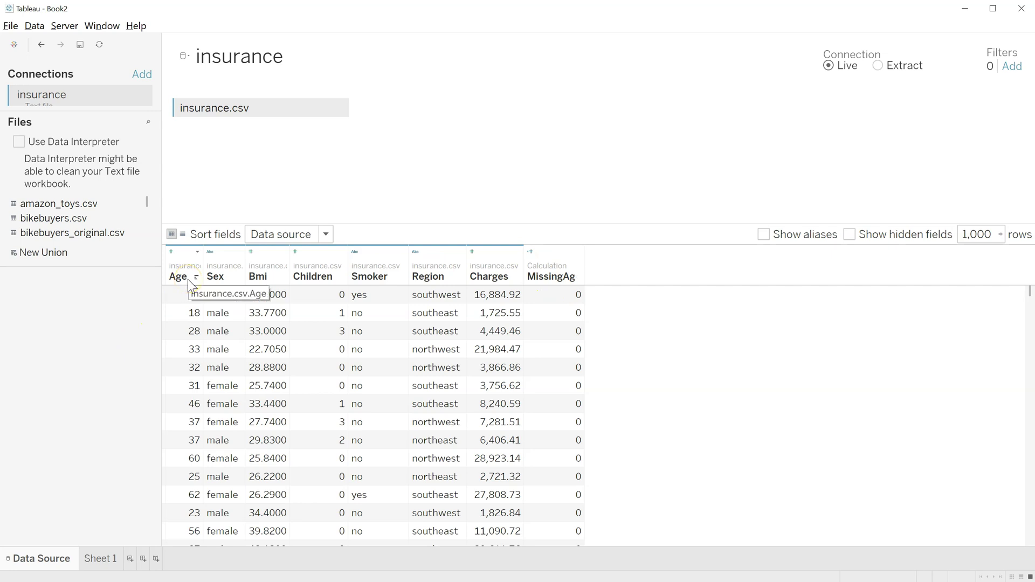
pyautogui.click(104, 562)
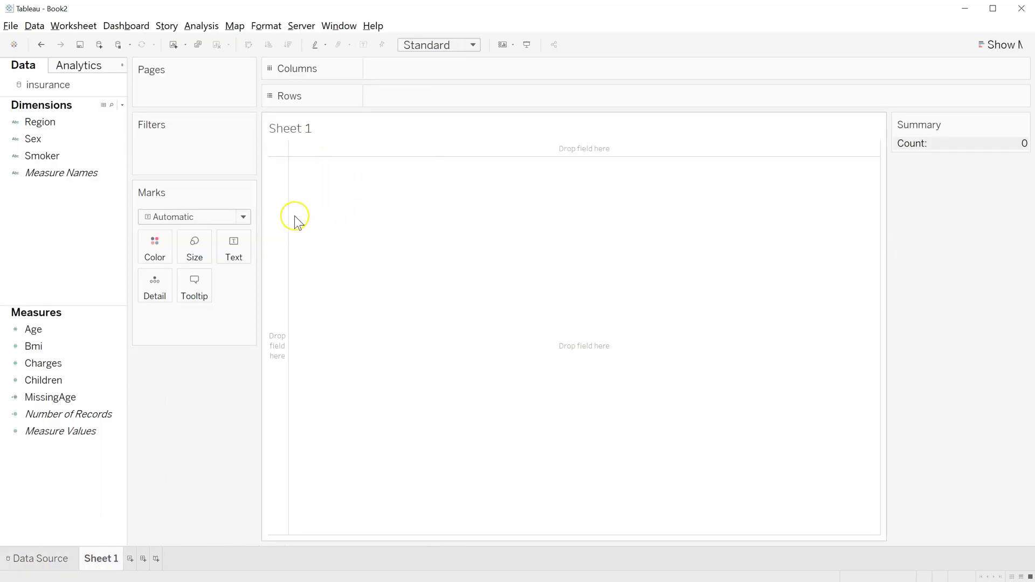
# - Enter 0 in the Age row's Missing and % cells in Word
pyautogui.hotkey('alt', 'Tab')
pyautogui.hotkey('alt', 'Tab')
pyautogui.hotkey('alt', 'Tab')
pyautogui.hotkey('alt', 'Tab')
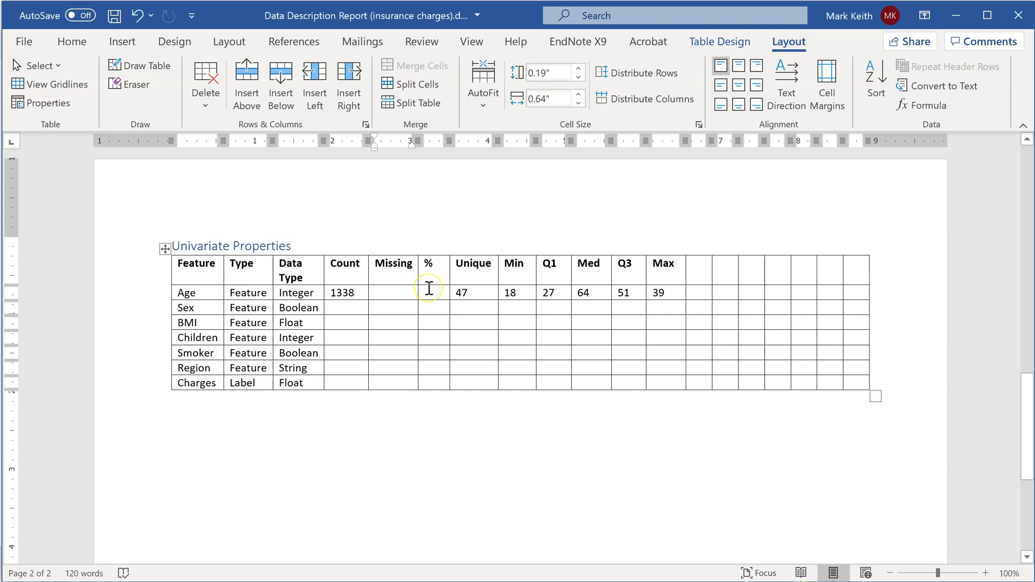
pyautogui.write('0')
pyautogui.click(430, 289)
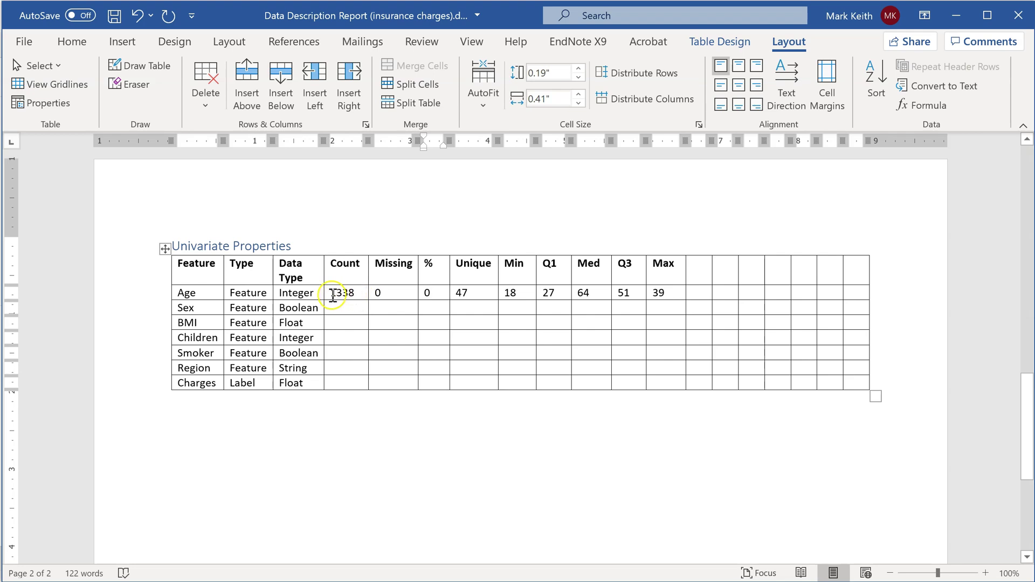
# - Copy Age's Count 1338, Missing 0 and % 0 into the Sex through Charges rows
pyautogui.click(367, 287)
pyautogui.moveTo(367, 287); pyautogui.dragTo(441, 293)
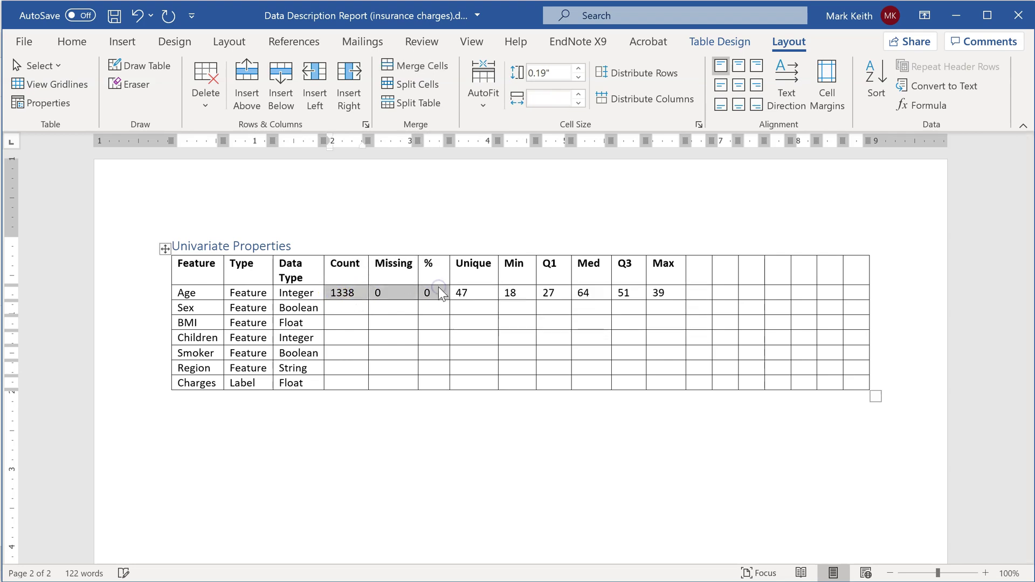
pyautogui.hotkey('ctrl', 'c')
pyautogui.press('Down')
pyautogui.hotkey('ctrl', 'v')
pyautogui.press('Down')
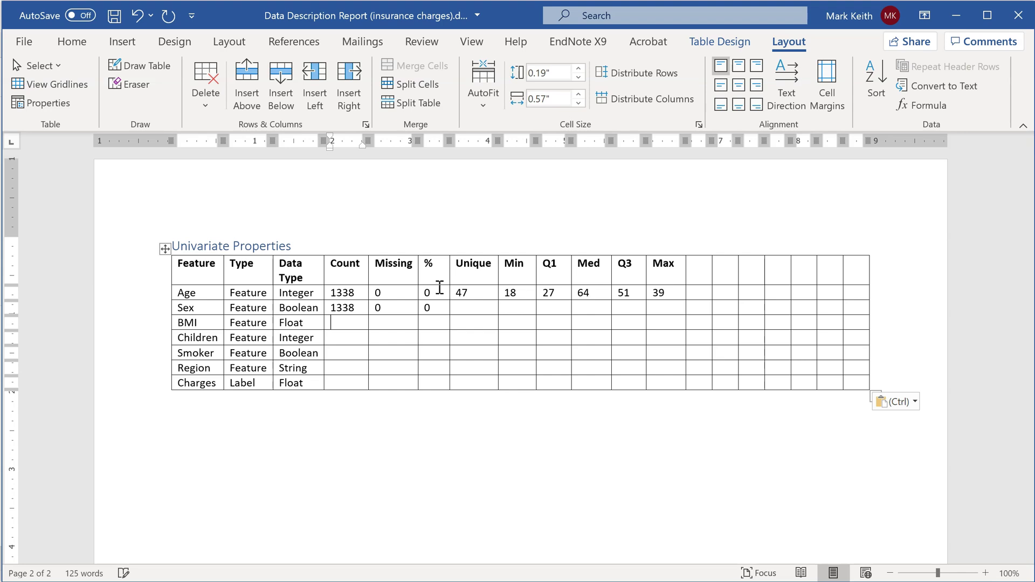
pyautogui.hotkey('ctrl', 'v')
pyautogui.press('Down')
pyautogui.hotkey('ctrl', 'v')
pyautogui.press('Down')
pyautogui.hotkey('ctrl', 'v')
pyautogui.press('Down')
pyautogui.hotkey('ctrl', 'v')
pyautogui.press('Down')
pyautogui.hotkey('ctrl', 'v')
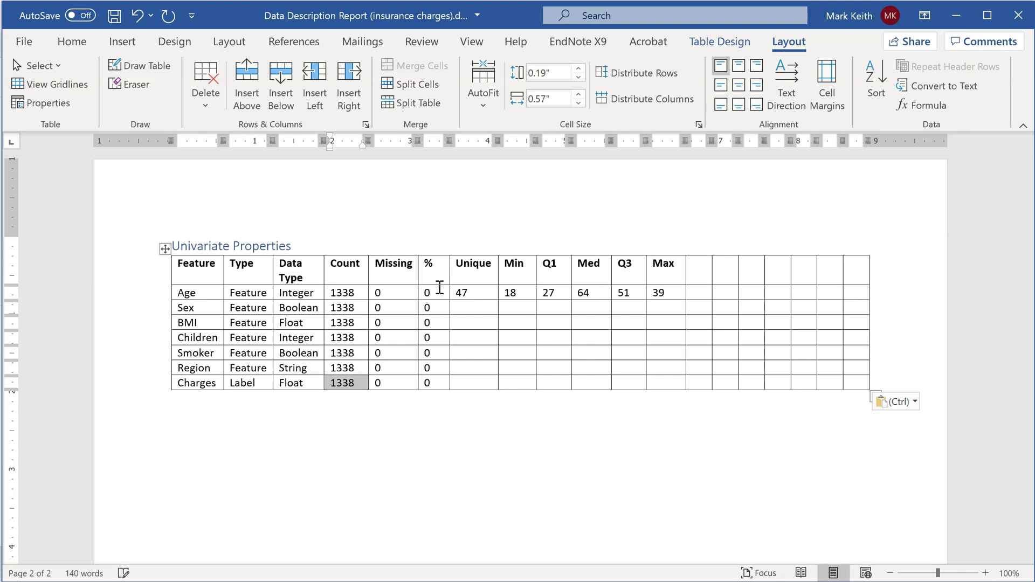
pyautogui.press('Right')
pyautogui.press('Right')
pyautogui.press('Right')
pyautogui.press('Right')
pyautogui.press('Right')
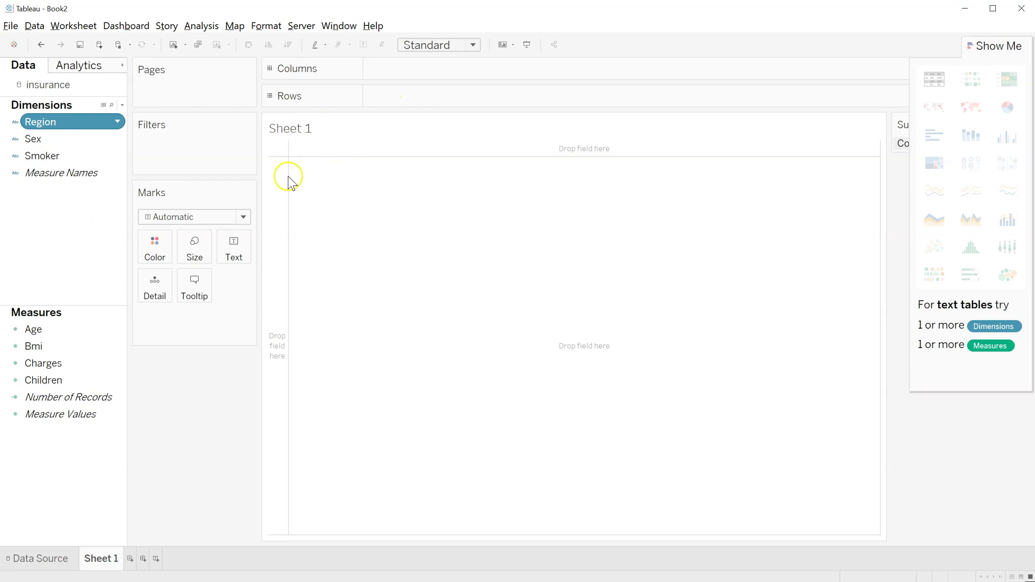
# - Put Region on Rows to list northeast, northwest, southeast and southwest
pyautogui.moveTo(291, 156); pyautogui.dragTo(324, 153)
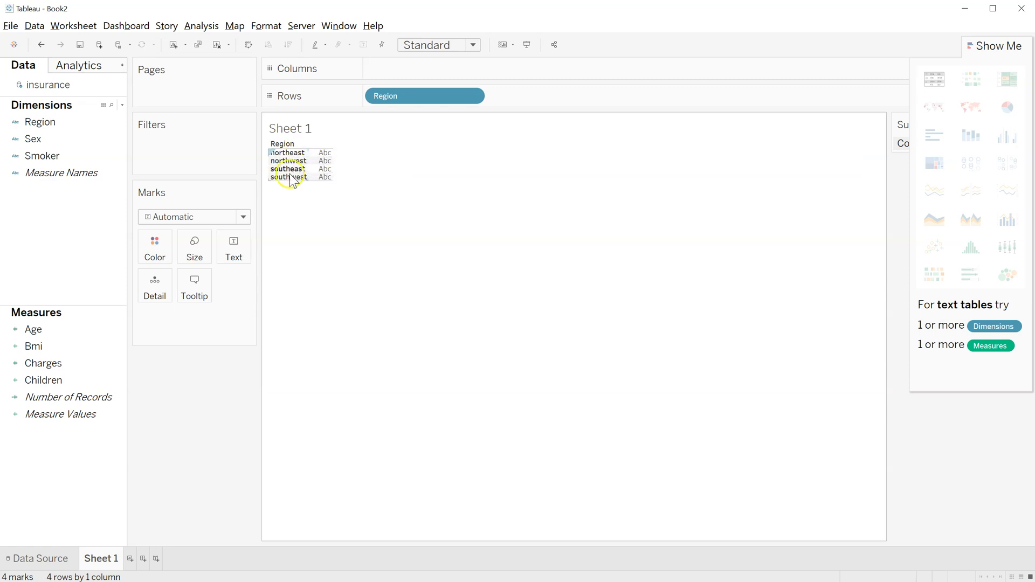
pyautogui.hotkey('alt', 'Tab')
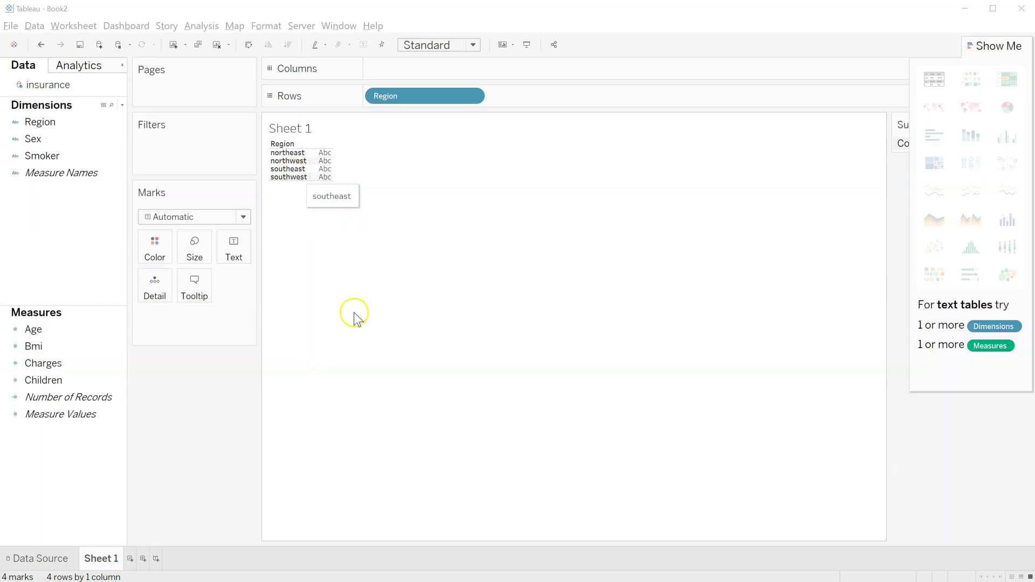
pyautogui.hotkey('alt', 'Tab')
pyautogui.hotkey('alt', 'Tab')
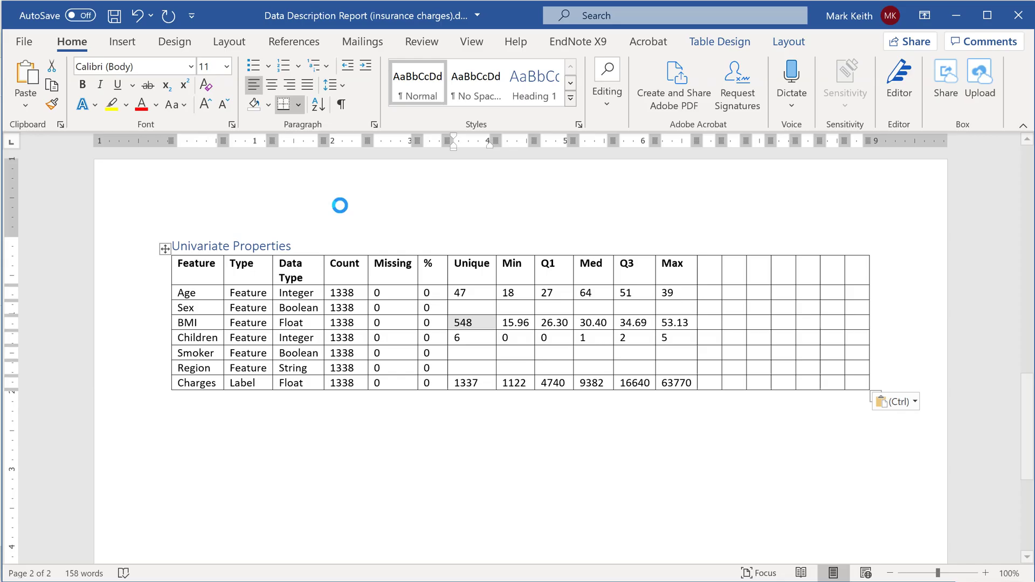
# - Fill Word's Unique column with 4 for Region, 2 for Smoker and 2 for Sex
pyautogui.click(461, 353)
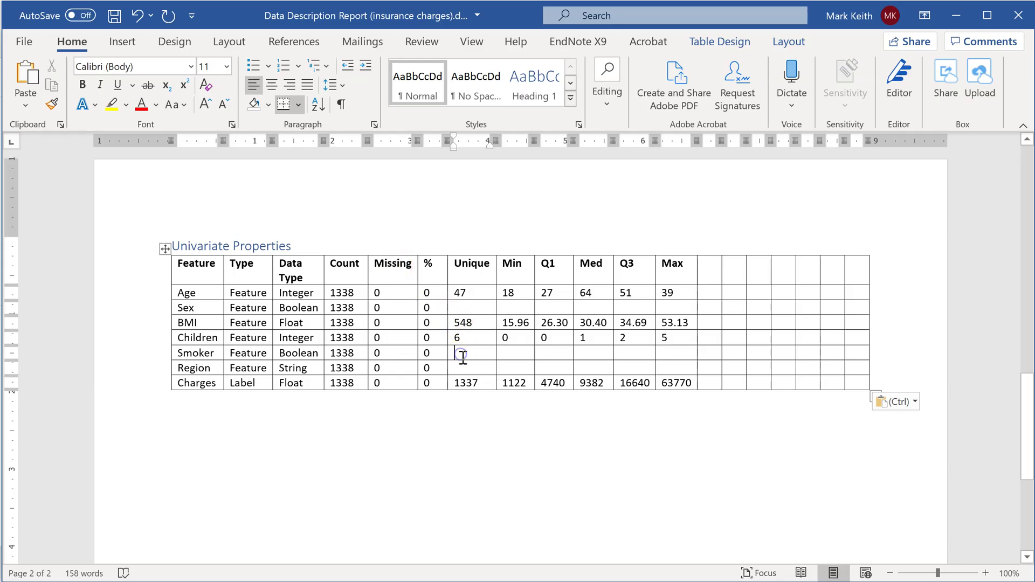
pyautogui.write('4')
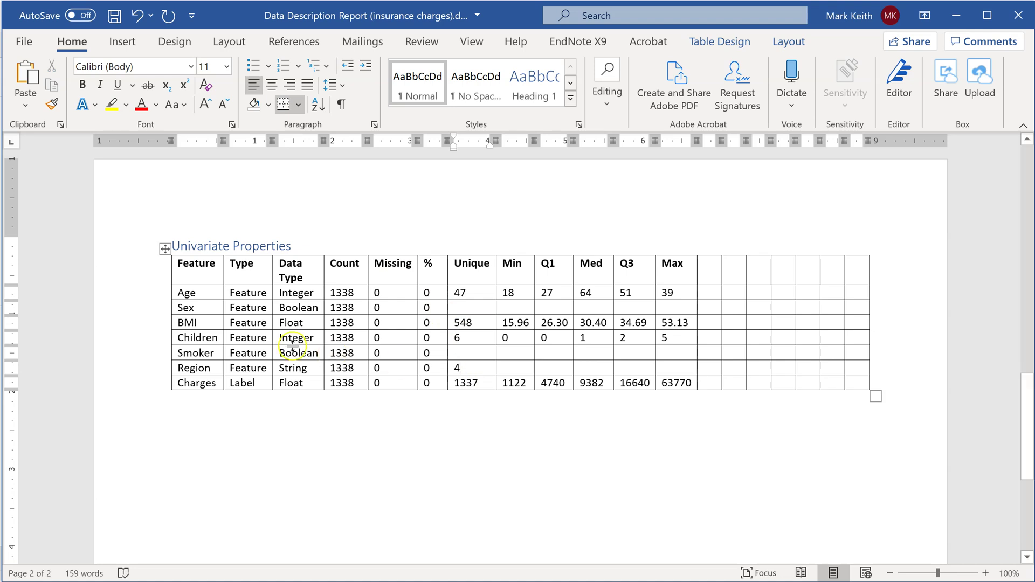
pyautogui.click(480, 354)
pyautogui.write('2')
pyautogui.click(469, 308)
pyautogui.write('2')
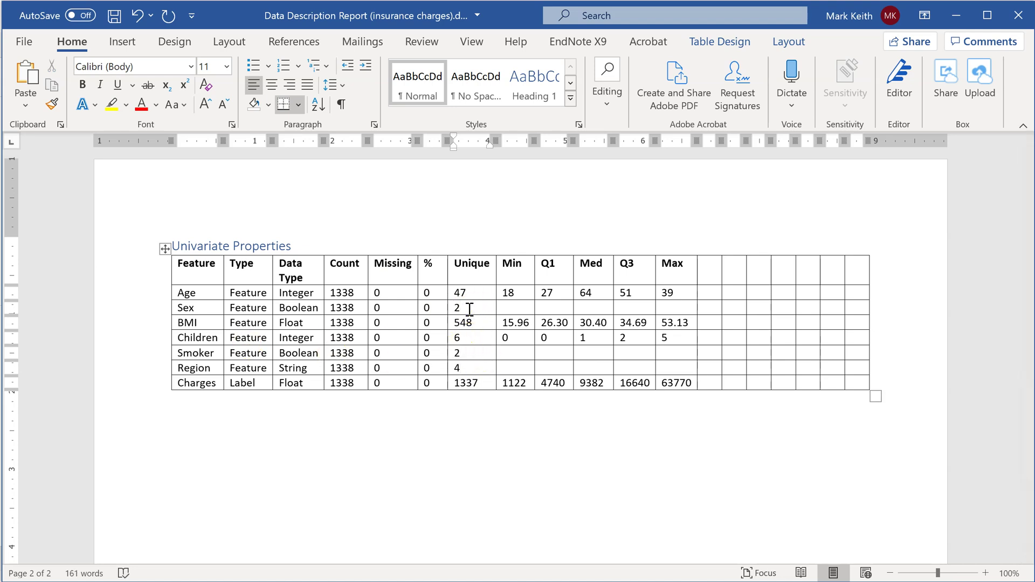
pyautogui.hotkey('alt', 'Tab')
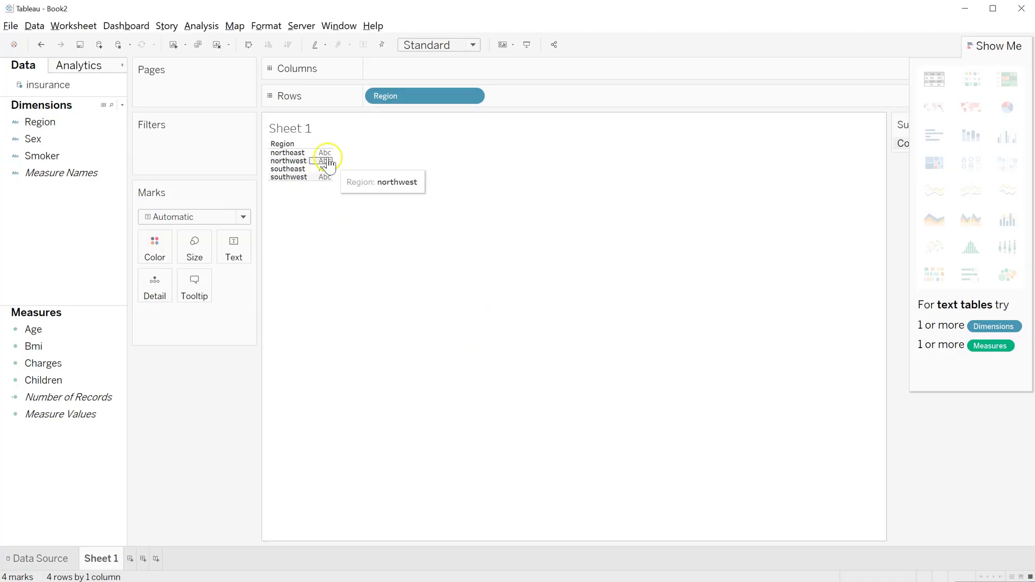
# - Aggregate Region as Minimum, showing northeast as the lowest value
pyautogui.moveTo(296, 155); pyautogui.dragTo(300, 182)
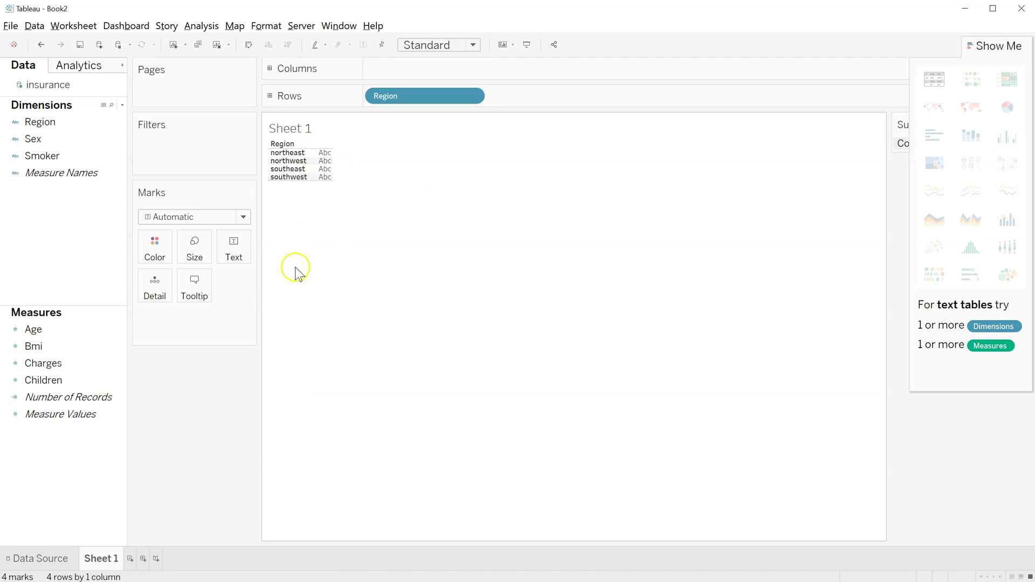
pyautogui.click(469, 95)
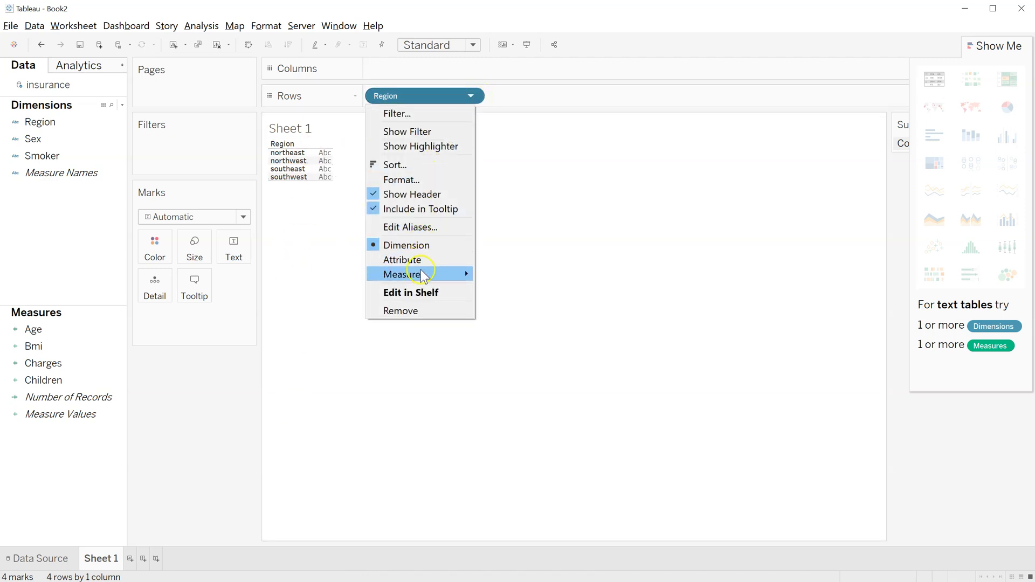
pyautogui.moveTo(423, 275)
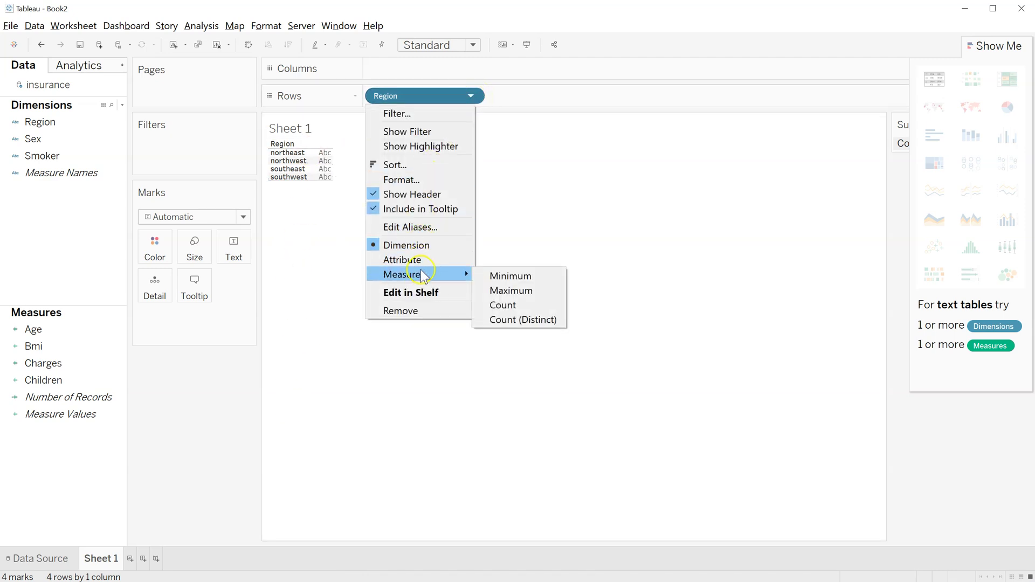
pyautogui.click(521, 278)
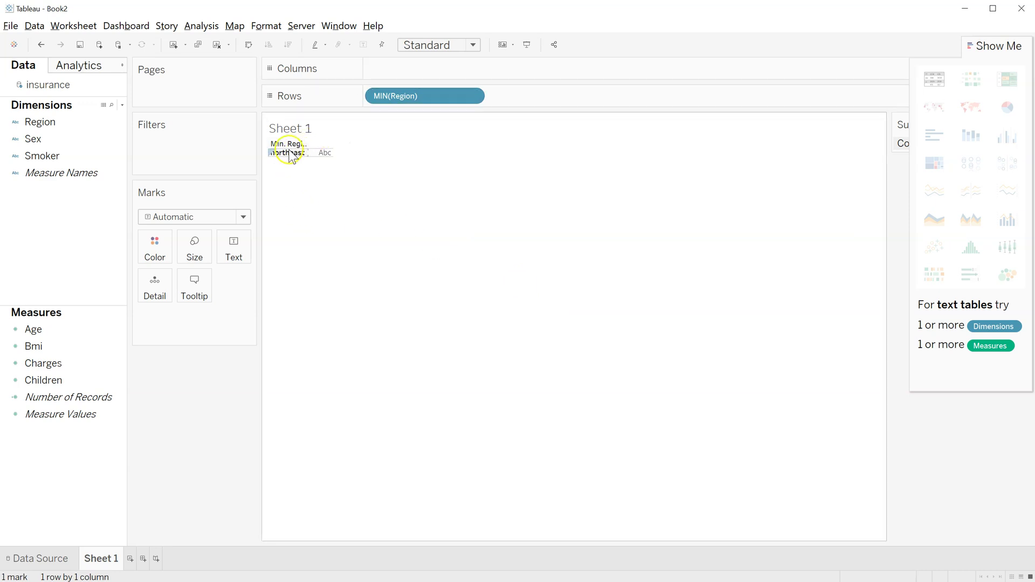
# - Change Region's aggregation to Maximum, reducing the view to a single southwest mark
pyautogui.moveTo(294, 159)
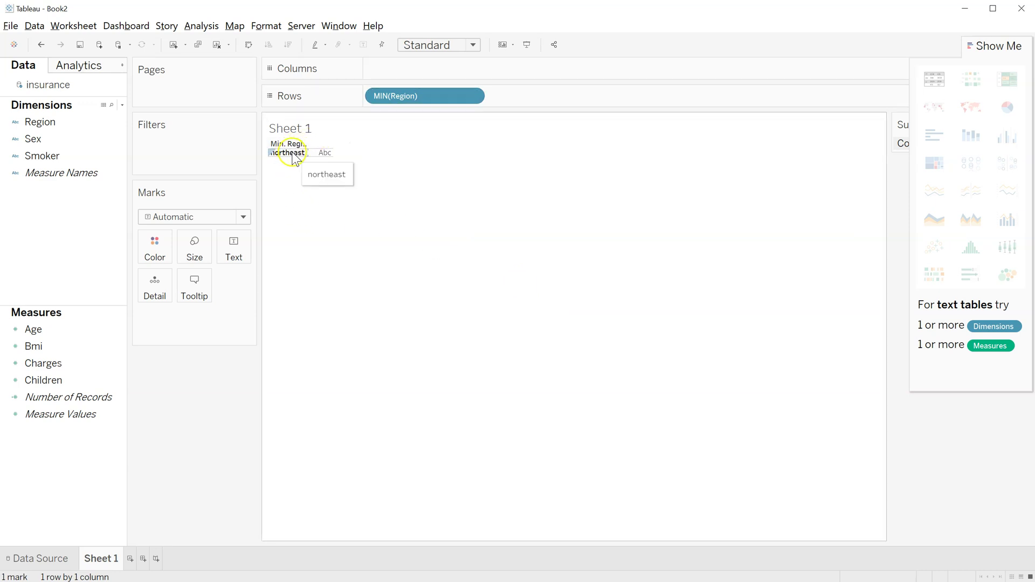
pyautogui.click(473, 97)
pyautogui.moveTo(473, 258)
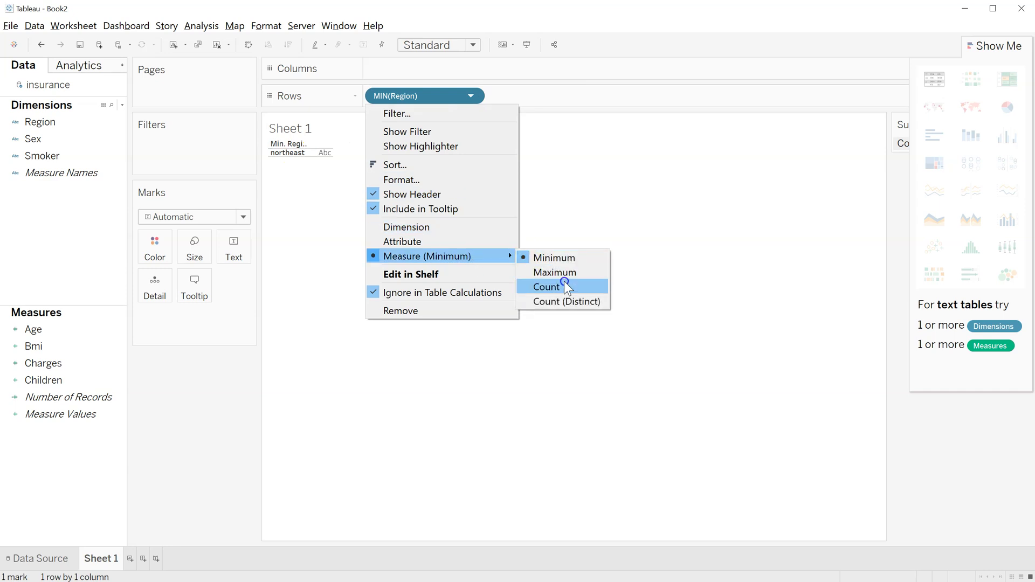
pyautogui.click(570, 273)
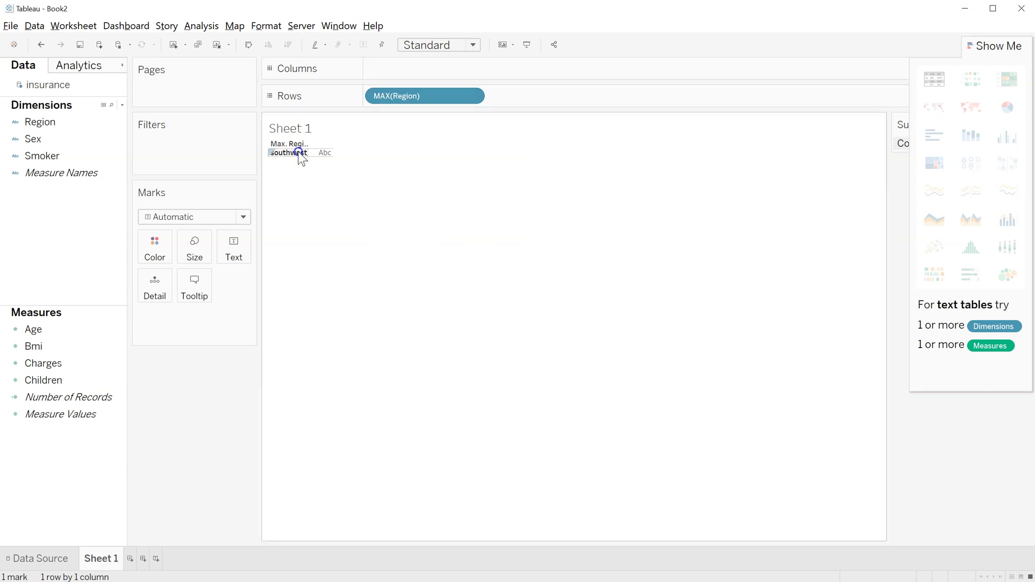
pyautogui.moveTo(299, 152)
pyautogui.moveTo(294, 157)
pyautogui.mouseDown()
pyautogui.moveTo(405, 104)
pyautogui.moveTo(358, 120)
pyautogui.moveTo(295, 166)
pyautogui.mouseUp()
pyautogui.moveTo(300, 155)
pyautogui.click(471, 98)
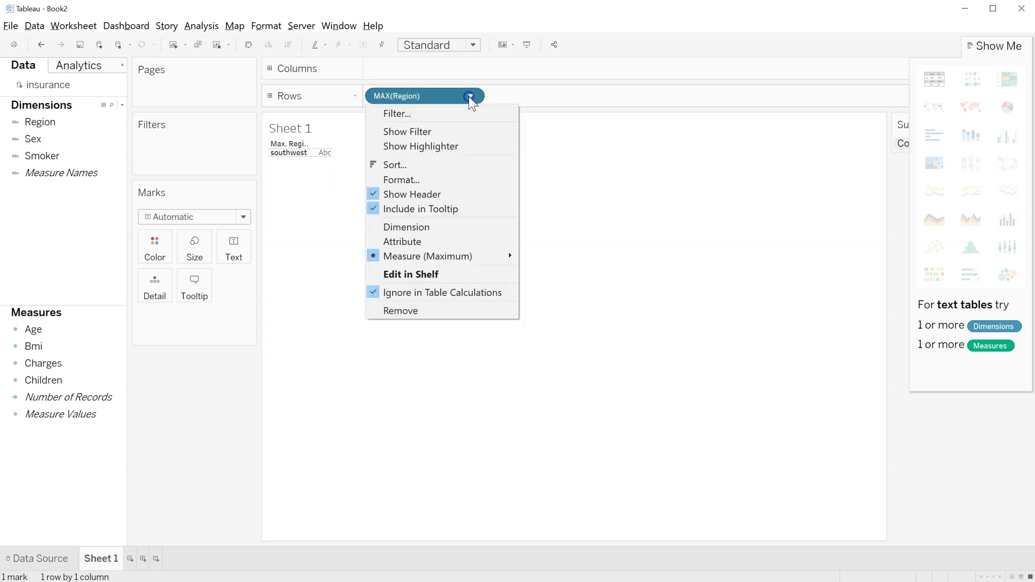
pyautogui.moveTo(478, 258)
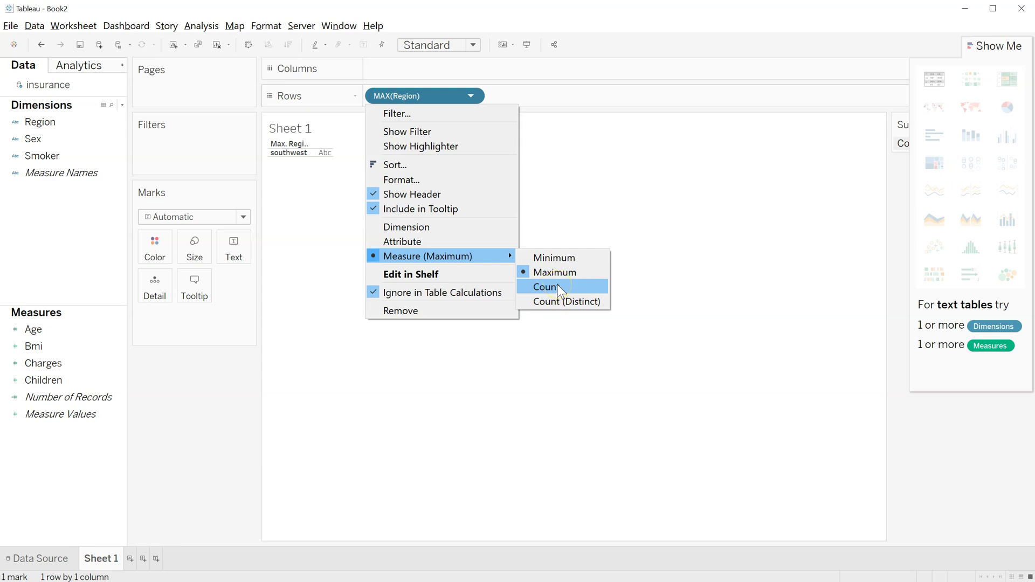
# - Aggregate Region as Count (Distinct), giving one bar that reads 4
pyautogui.click(564, 302)
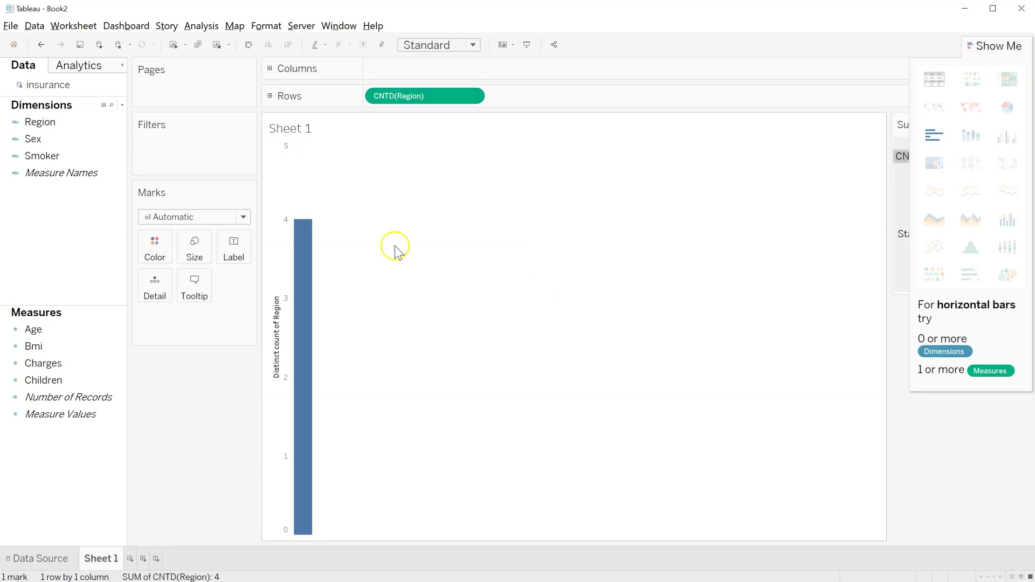
pyautogui.moveTo(301, 260)
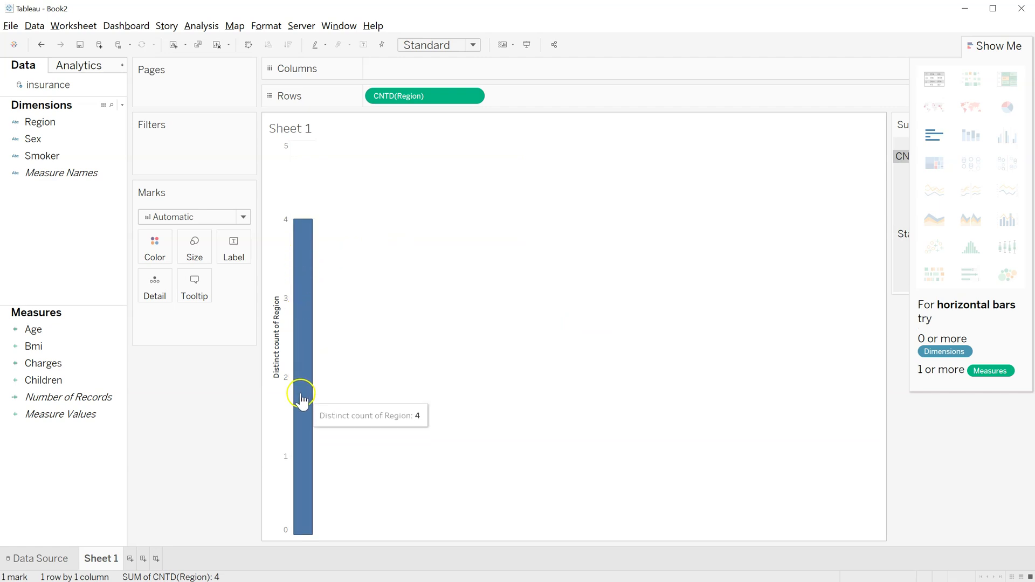